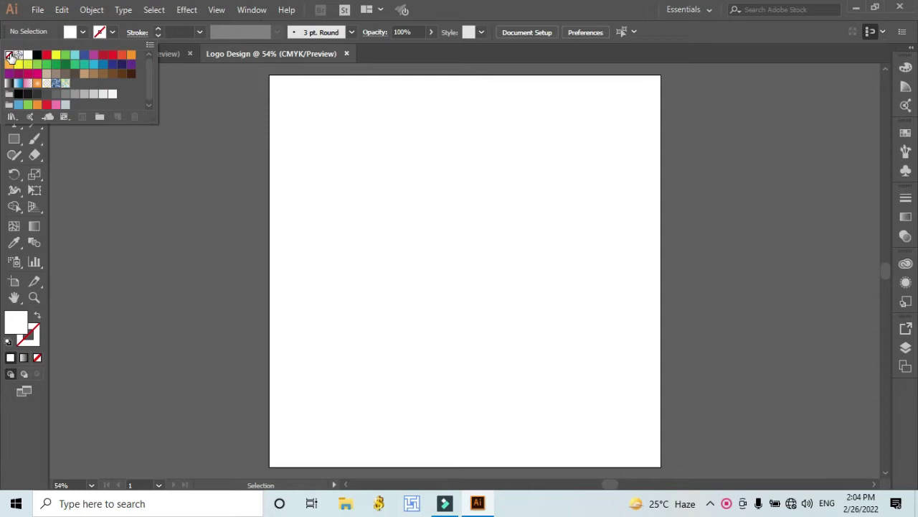
- Draw a circle with the Ellipse tool slightly above the artboard's centre and fill it with red
{"action": "left_click", "coordinate": [156, 249]}
{"action": "left_click", "coordinate": [16, 142]}
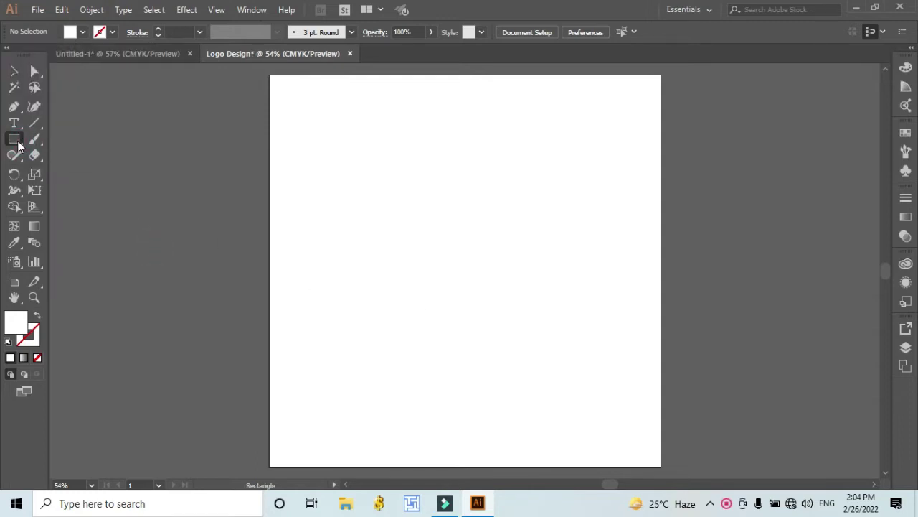
{"action": "left_click_drag", "start_coordinate": [16, 139], "coordinate": [59, 167]}
{"action": "mouse_move", "coordinate": [475, 234]}
{"action": "left_mouse_down"}
{"action": "mouse_move", "coordinate": [531, 277]}
{"action": "mouse_move", "coordinate": [518, 271]}
{"action": "left_mouse_up"}
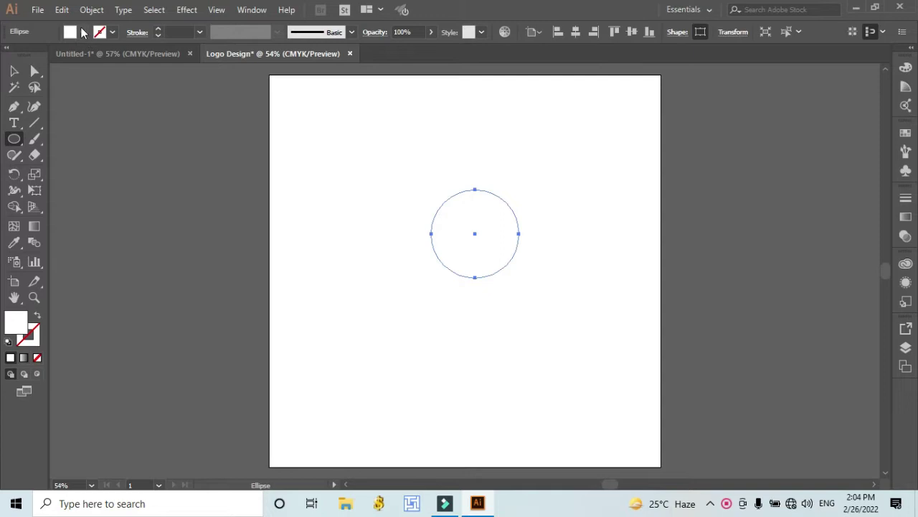
{"action": "left_click", "coordinate": [82, 31]}
{"action": "left_click", "coordinate": [49, 57]}
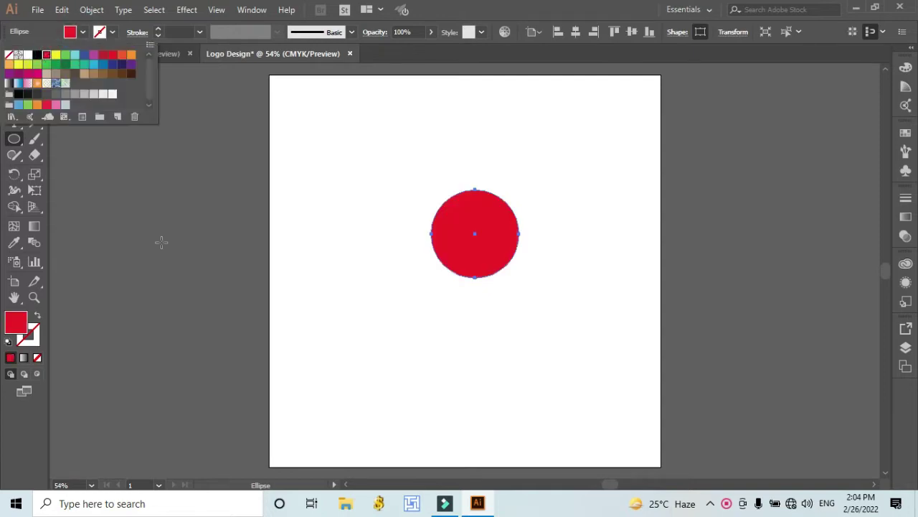
- Apply a linear gradient fill to the circle, with a pink start stop and a dark magenta end stop
{"action": "left_click", "coordinate": [24, 358]}
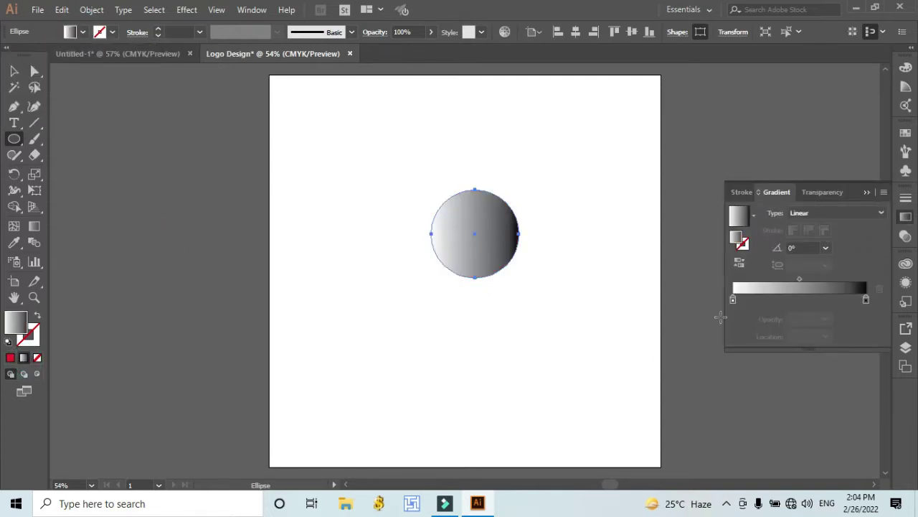
{"action": "left_click", "coordinate": [733, 299]}
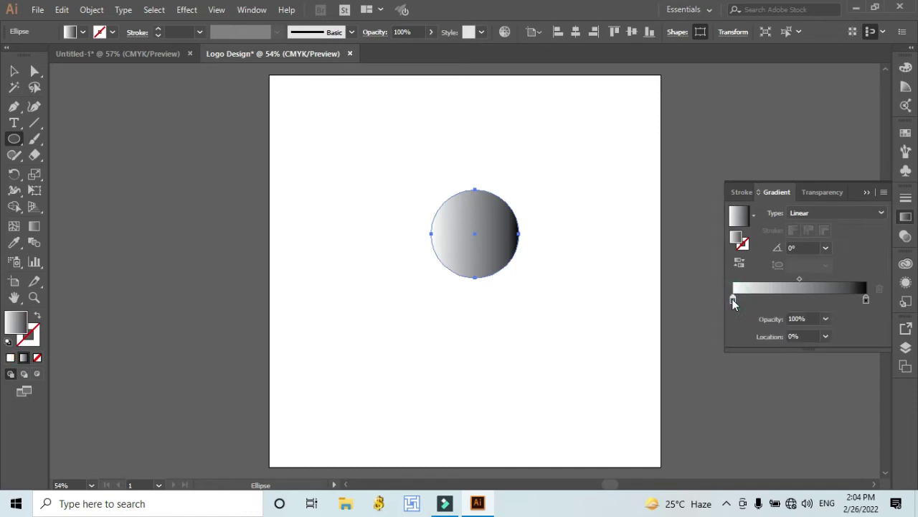
{"action": "double_click", "coordinate": [732, 299]}
{"action": "left_click", "coordinate": [692, 370]}
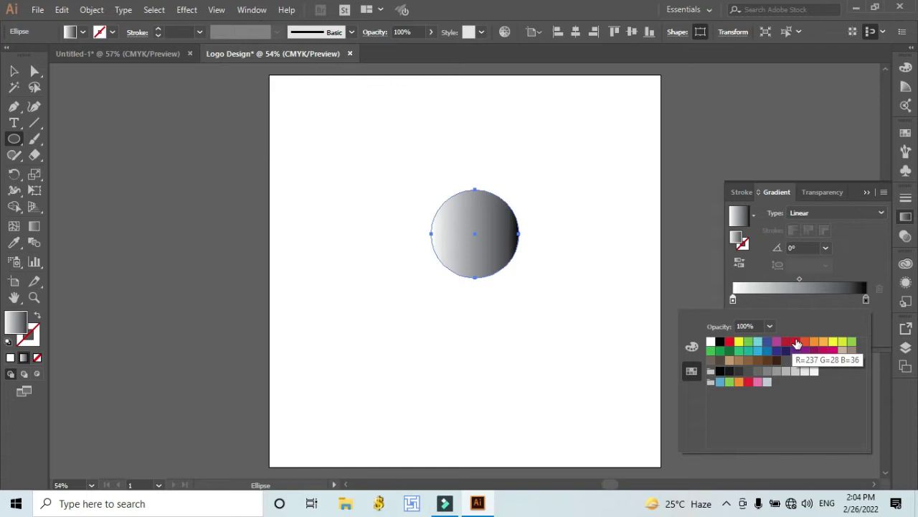
{"action": "left_click", "coordinate": [833, 351]}
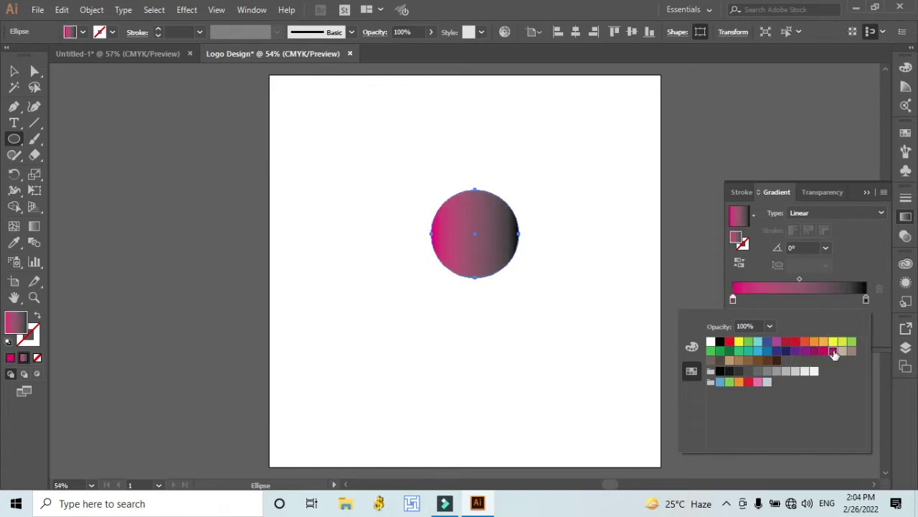
{"action": "left_click", "coordinate": [865, 301]}
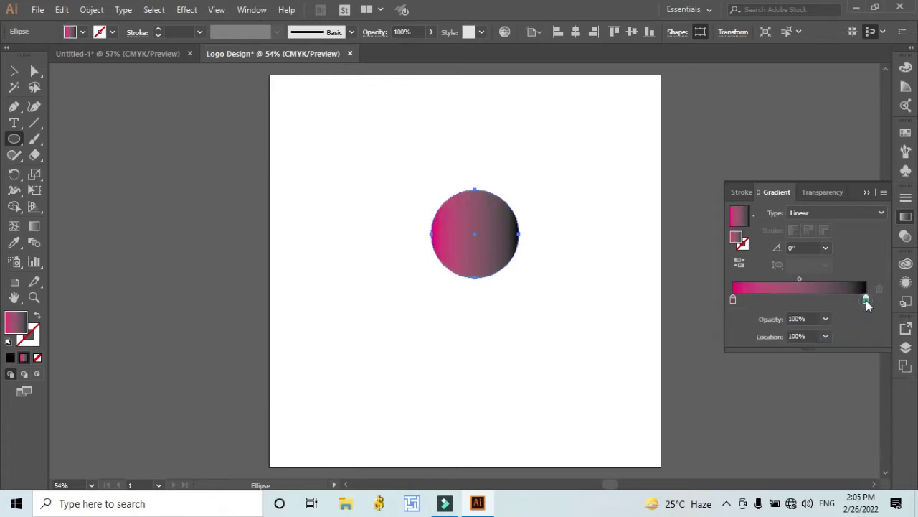
{"action": "double_click", "coordinate": [866, 300]}
{"action": "left_click", "coordinate": [813, 351]}
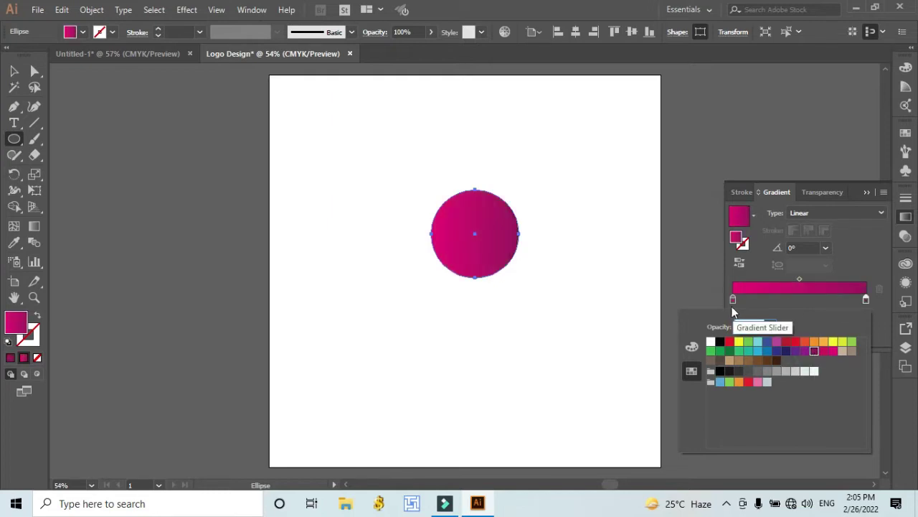
- Recolour the circle's gradient, setting the start stop to purple and the end stop to red
{"action": "left_click", "coordinate": [732, 299]}
{"action": "double_click", "coordinate": [733, 299]}
{"action": "left_click", "coordinate": [823, 351]}
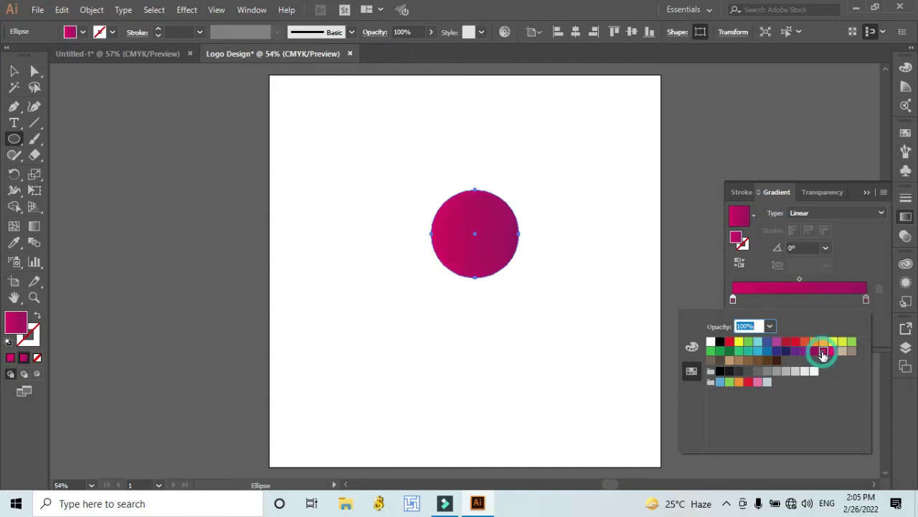
{"action": "left_click", "coordinate": [867, 300]}
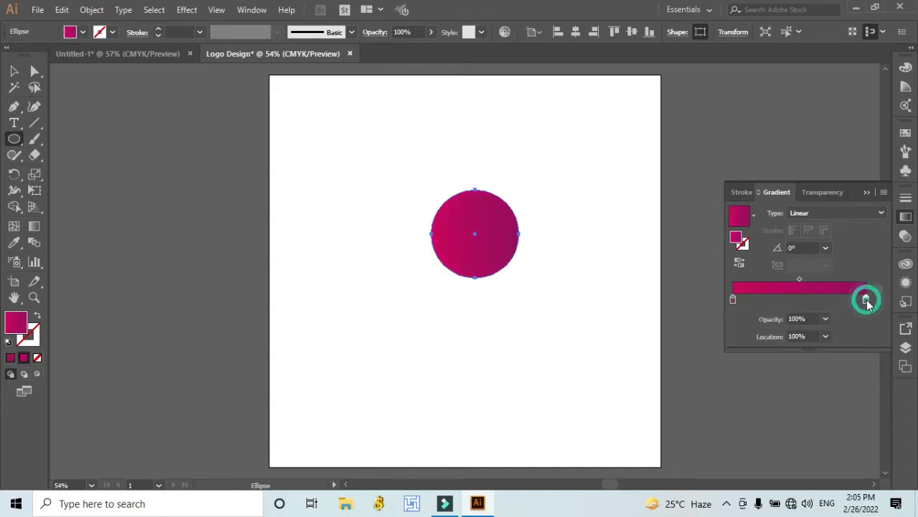
{"action": "double_click", "coordinate": [867, 300]}
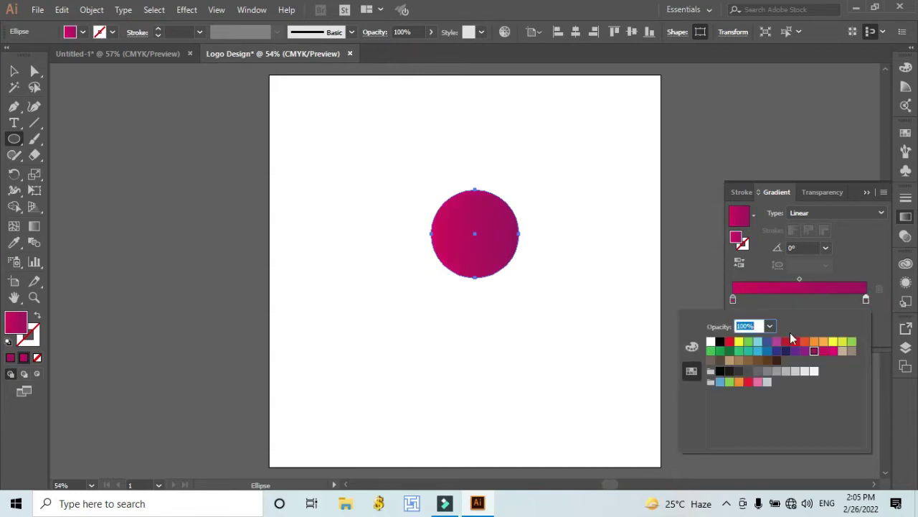
{"action": "left_click", "coordinate": [730, 342]}
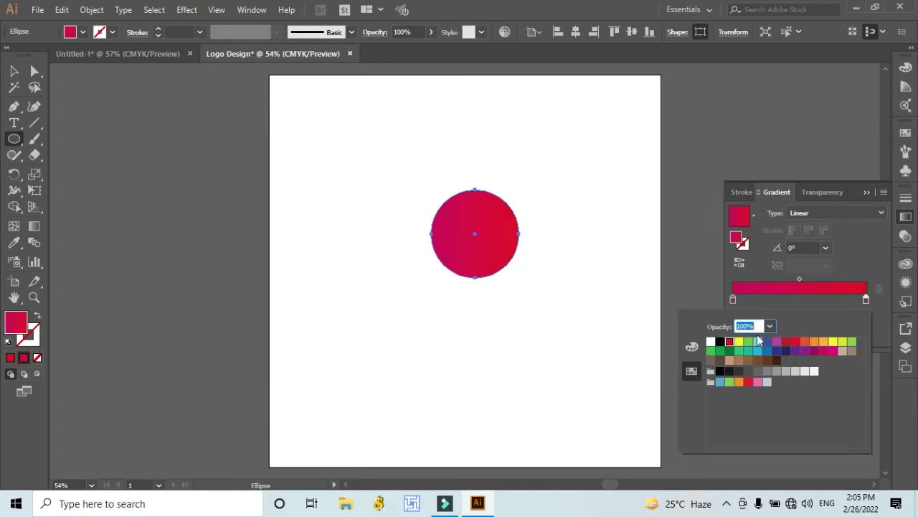
{"action": "double_click", "coordinate": [732, 300]}
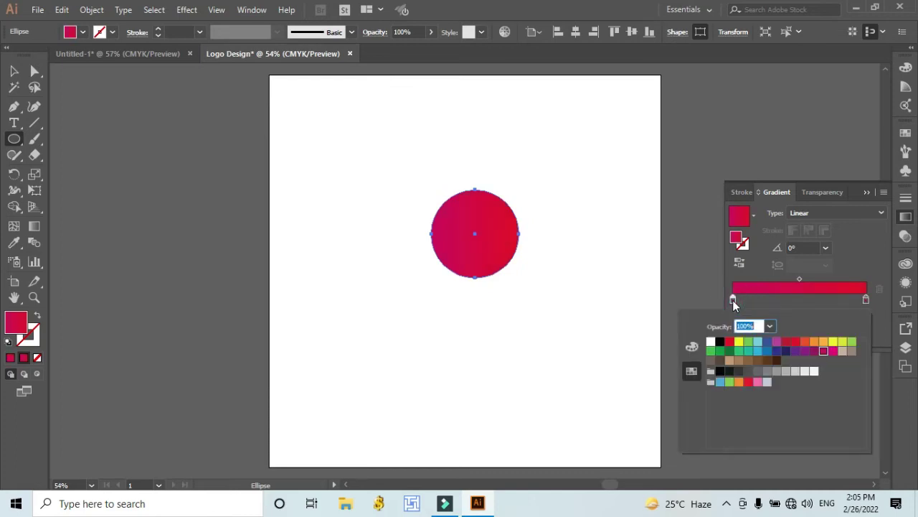
{"action": "left_click", "coordinate": [834, 352]}
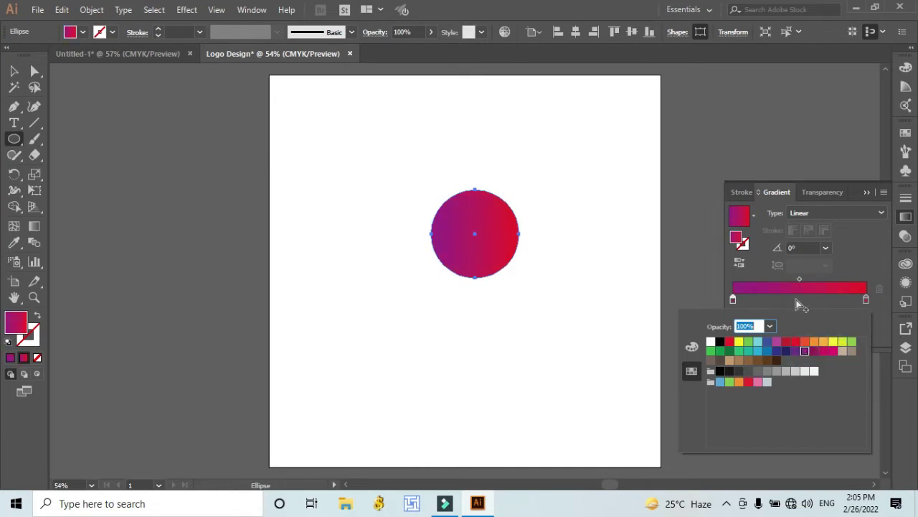
- Switch the circle's gradient to Radial and swap its stops so red starts and purple ends the ramp
{"action": "left_click", "coordinate": [859, 213]}
{"action": "left_click", "coordinate": [859, 213]}
{"action": "left_click", "coordinate": [820, 242]}
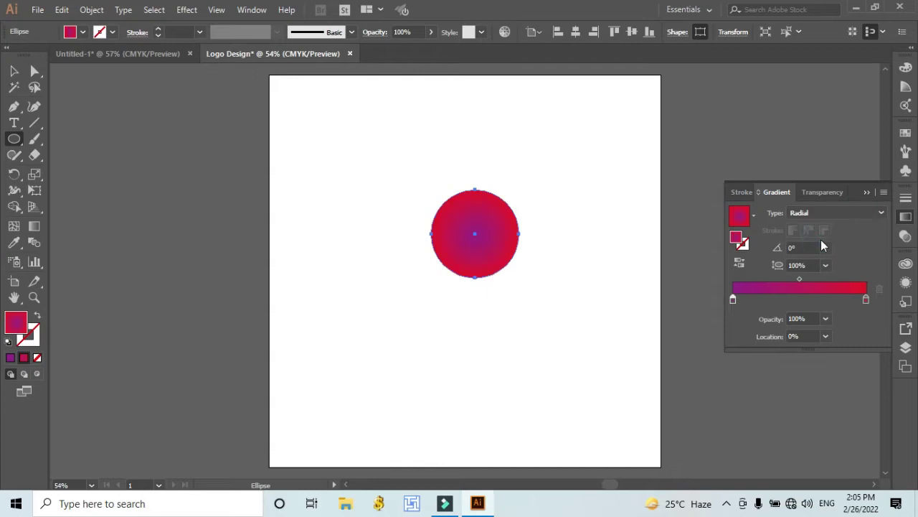
{"action": "left_click_drag", "start_coordinate": [866, 300], "coordinate": [809, 300]}
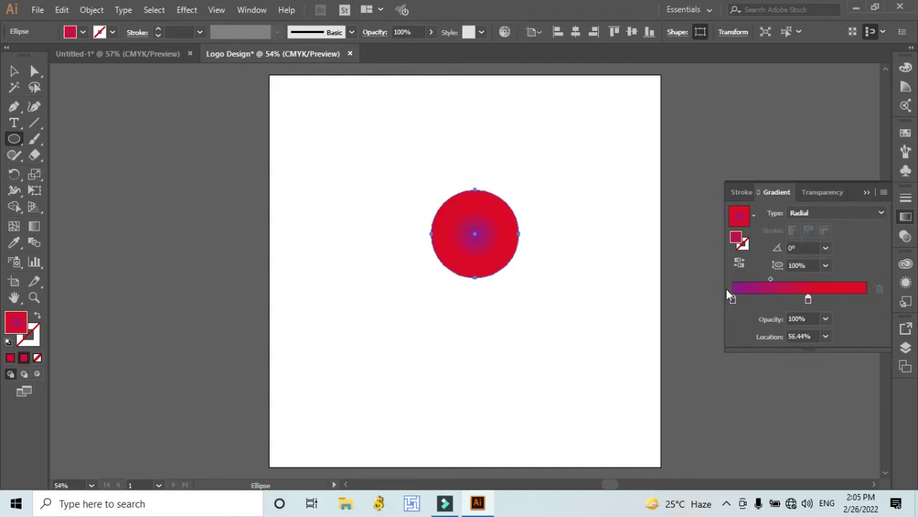
{"action": "left_click_drag", "start_coordinate": [732, 302], "coordinate": [868, 301]}
{"action": "left_click_drag", "start_coordinate": [808, 300], "coordinate": [747, 303]}
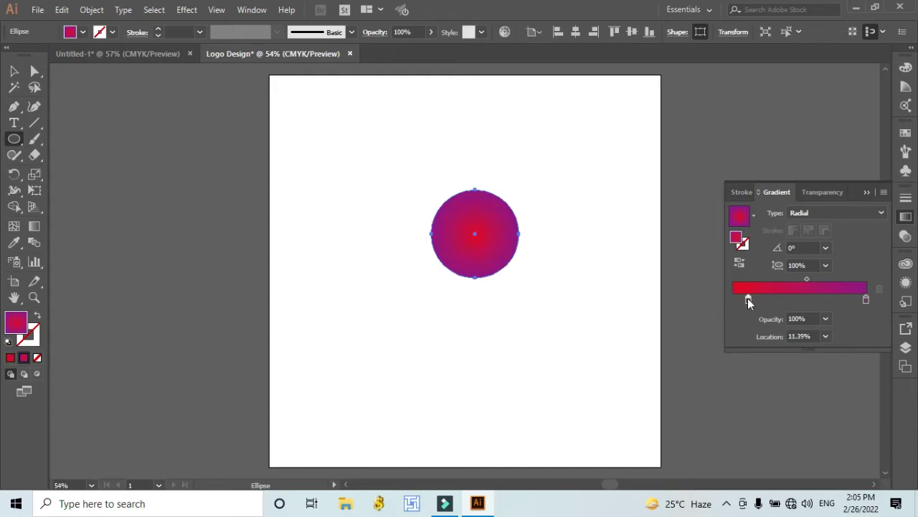
- Set the circle's gradient type back to Linear, adjust its midpoint to about 49%, and deselect the circle
{"action": "left_click_drag", "start_coordinate": [800, 280], "coordinate": [816, 280]}
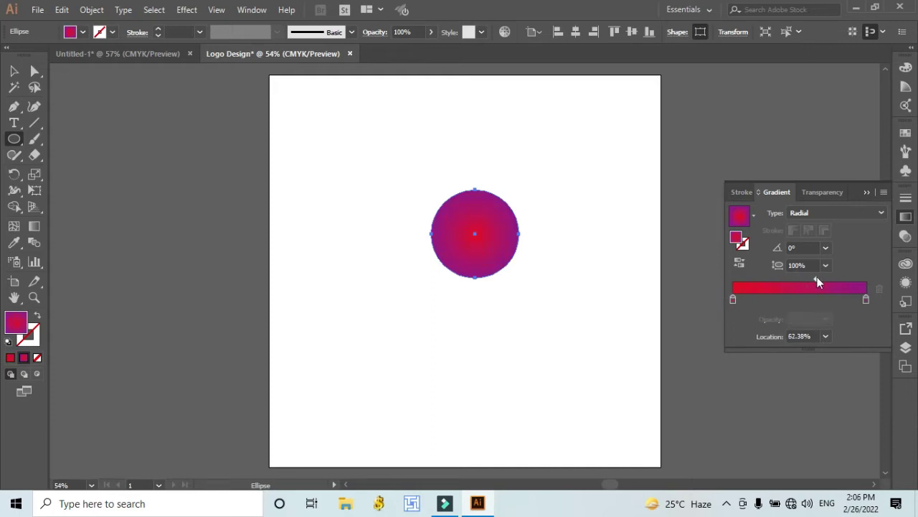
{"action": "left_click", "coordinate": [871, 213]}
{"action": "left_click", "coordinate": [825, 224]}
{"action": "left_click_drag", "start_coordinate": [825, 279], "coordinate": [790, 282]}
{"action": "left_click", "coordinate": [16, 71]}
{"action": "left_click", "coordinate": [303, 208]}
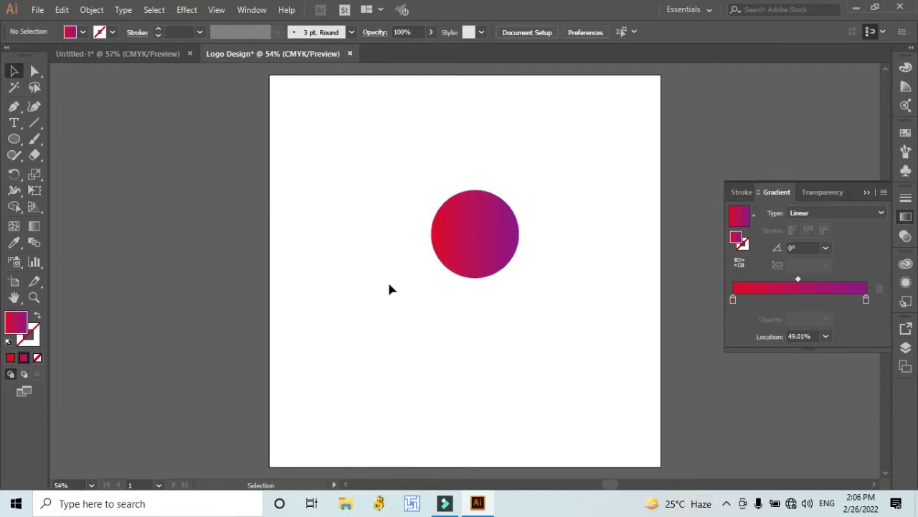
- Draw a smaller circle from the gradient circle's centre and nudge it slightly to the right
{"action": "left_click", "coordinate": [14, 139]}
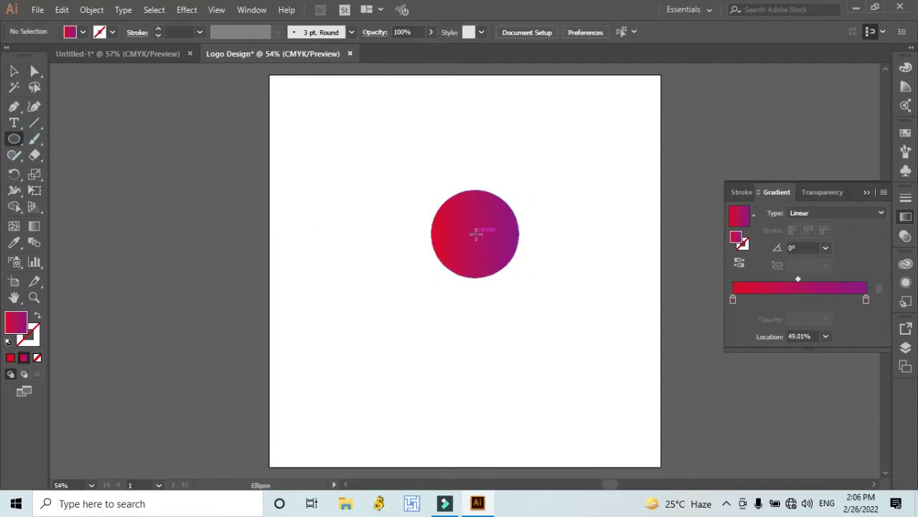
{"action": "left_click_drag", "start_coordinate": [475, 233], "coordinate": [495, 245]}
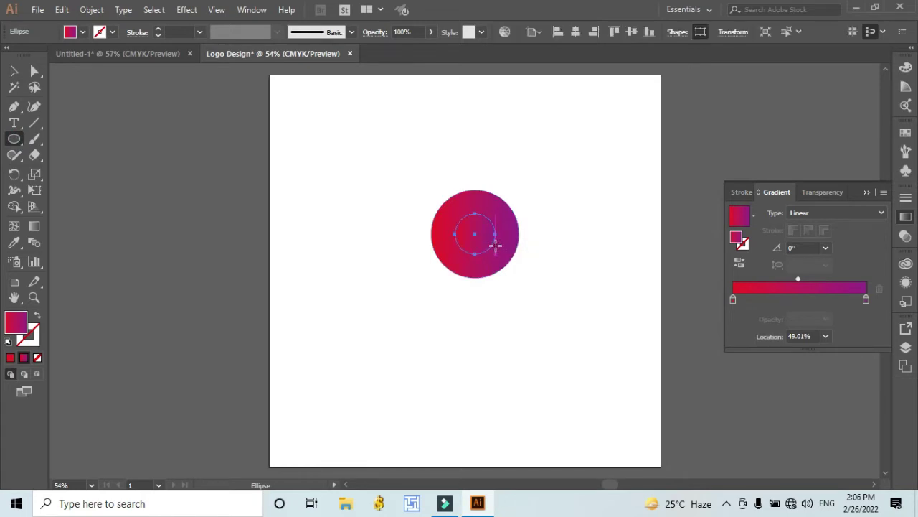
{"action": "key", "text": "shift+Right"}
{"action": "key", "text": "shift+Right"}
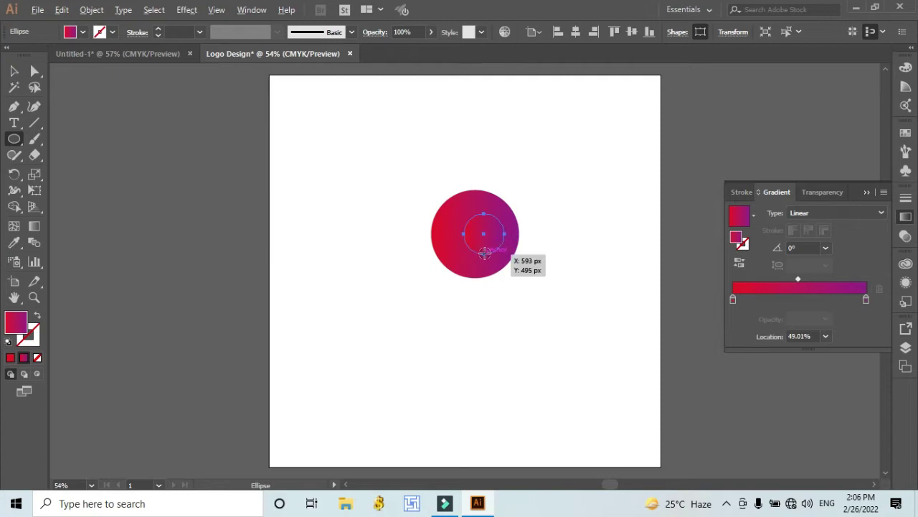
- Enlarge the inner circle slightly about its centre and fill it with white
{"action": "key", "text": "v"}
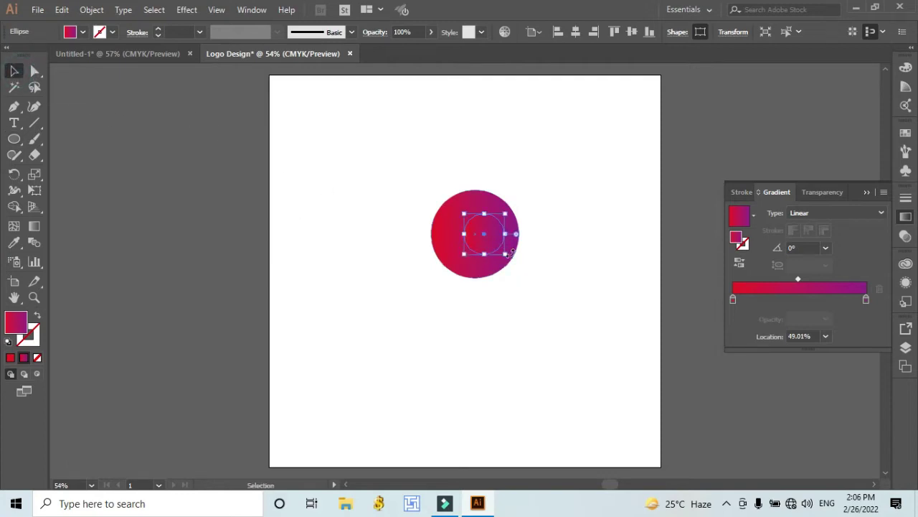
{"action": "left_click_drag", "start_coordinate": [505, 255], "coordinate": [508, 257]}
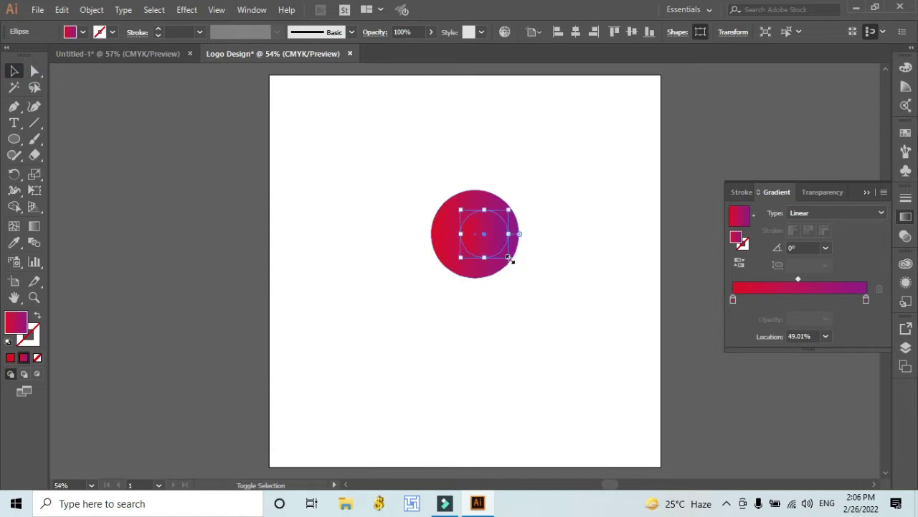
{"action": "left_click", "coordinate": [83, 32]}
{"action": "left_click", "coordinate": [27, 55]}
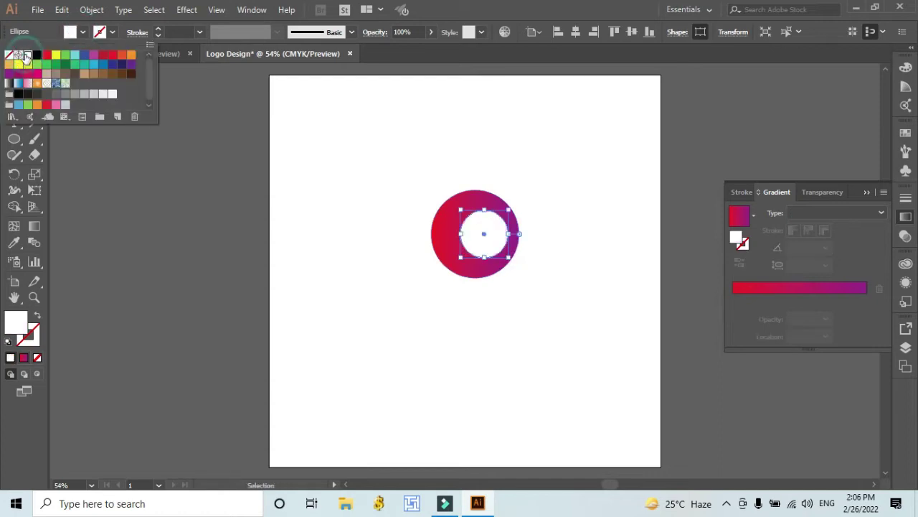
{"action": "left_click", "coordinate": [323, 259]}
{"action": "left_click", "coordinate": [324, 259]}
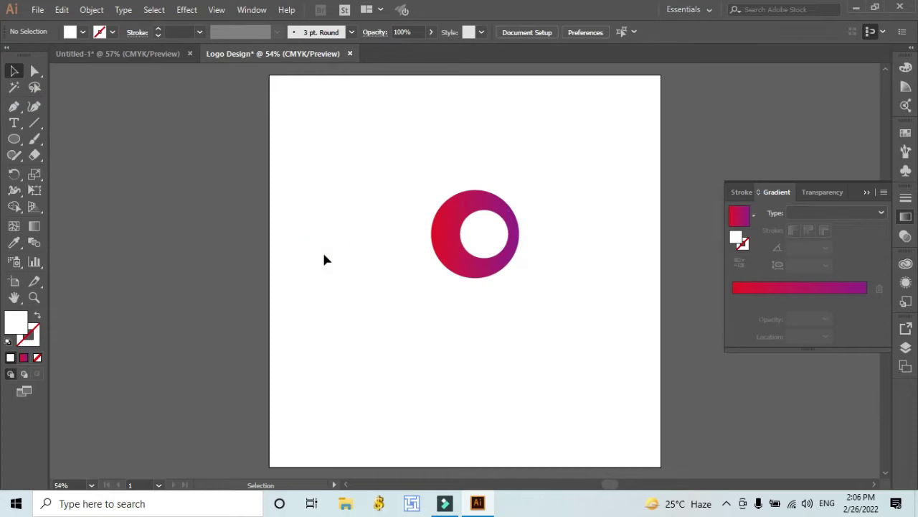
- Scale the white inner circle up a little more from its centre, keeping it inside the gradient circle
{"action": "left_click", "coordinate": [485, 253]}
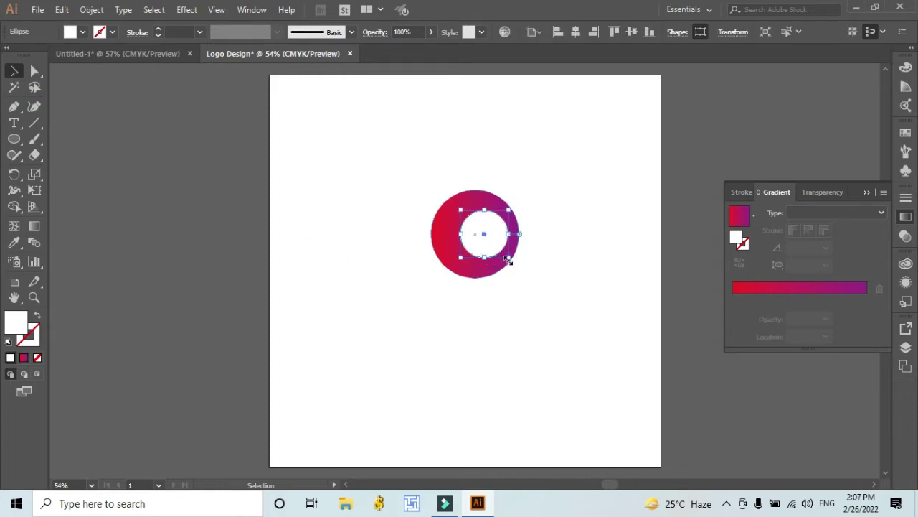
{"action": "mouse_move", "coordinate": [508, 258]}
{"action": "left_mouse_down"}
{"action": "mouse_move", "coordinate": [502, 251]}
{"action": "mouse_move", "coordinate": [512, 260]}
{"action": "left_mouse_up"}
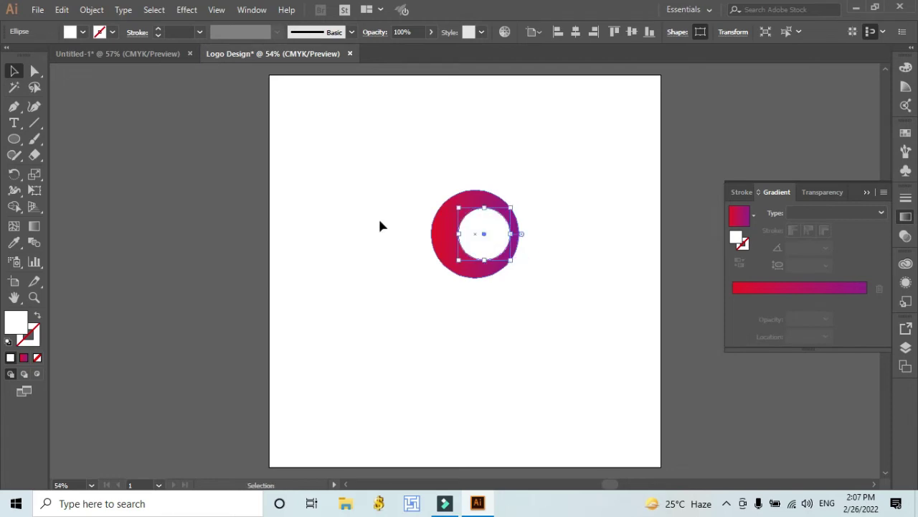
{"action": "left_click", "coordinate": [356, 204]}
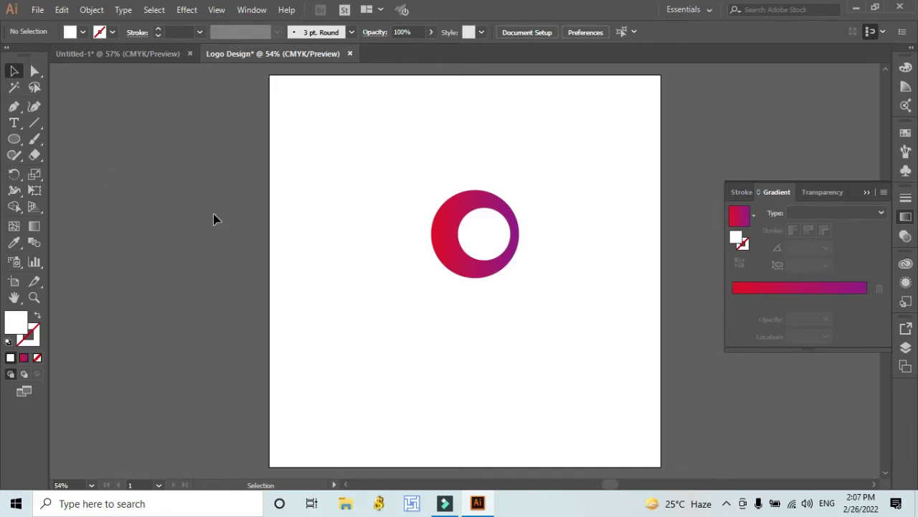
- Draw a small circle up and to the left of the ring and fill it with the red-to-purple gradient
{"action": "left_click", "coordinate": [14, 138]}
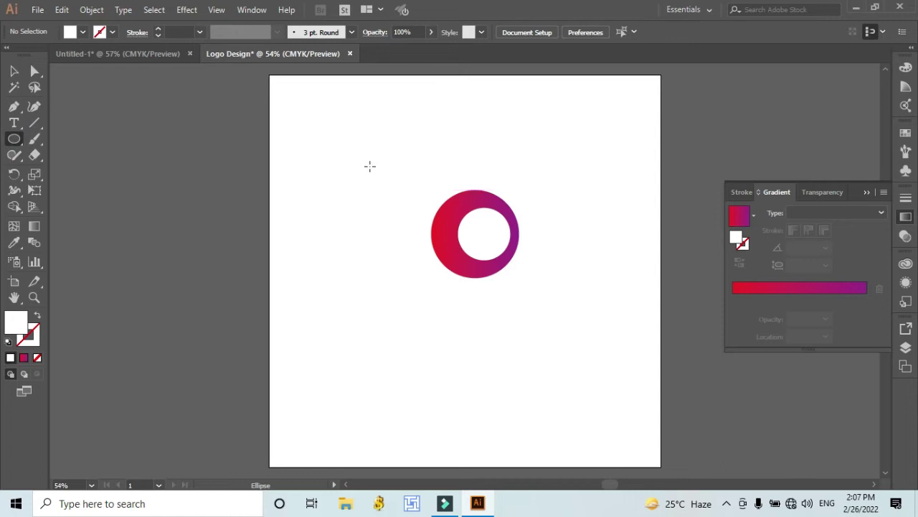
{"action": "mouse_move", "coordinate": [392, 172]}
{"action": "left_mouse_down"}
{"action": "mouse_move", "coordinate": [408, 191]}
{"action": "mouse_move", "coordinate": [400, 186]}
{"action": "left_mouse_up"}
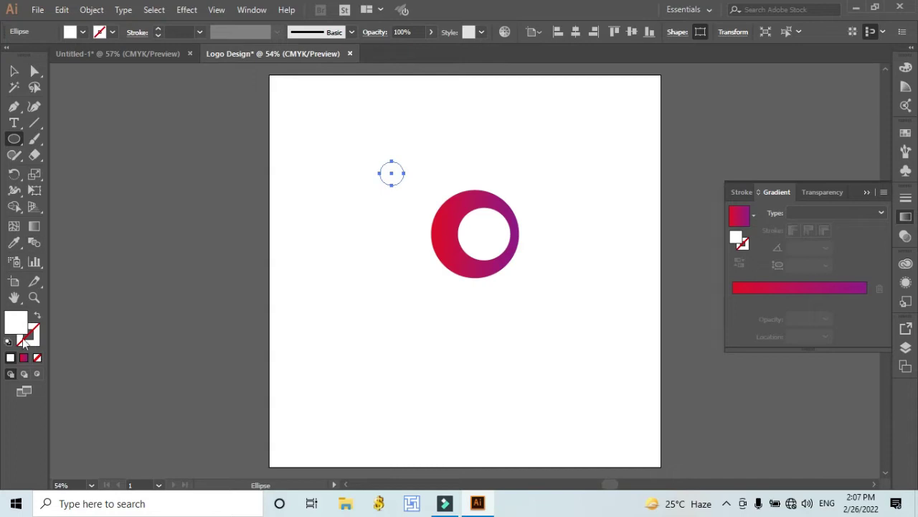
{"action": "left_click", "coordinate": [24, 359]}
{"action": "left_click", "coordinate": [13, 71]}
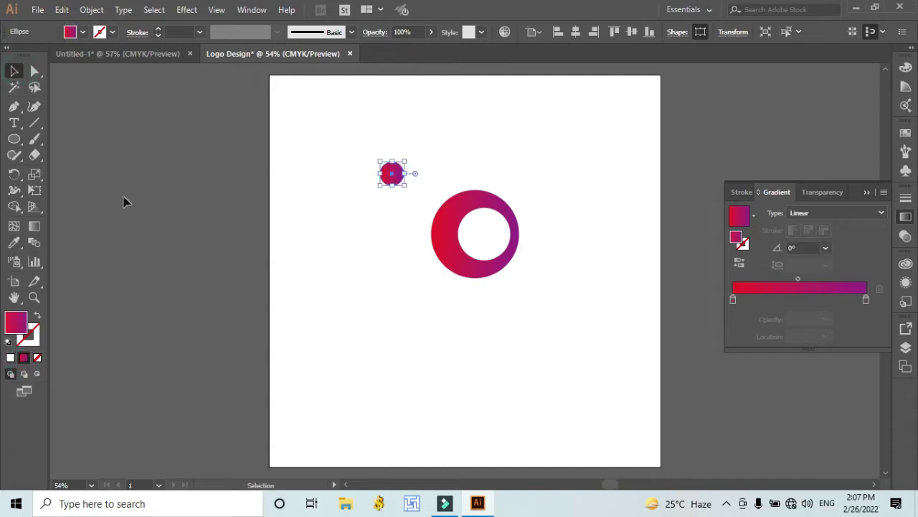
{"action": "left_click", "coordinate": [326, 277]}
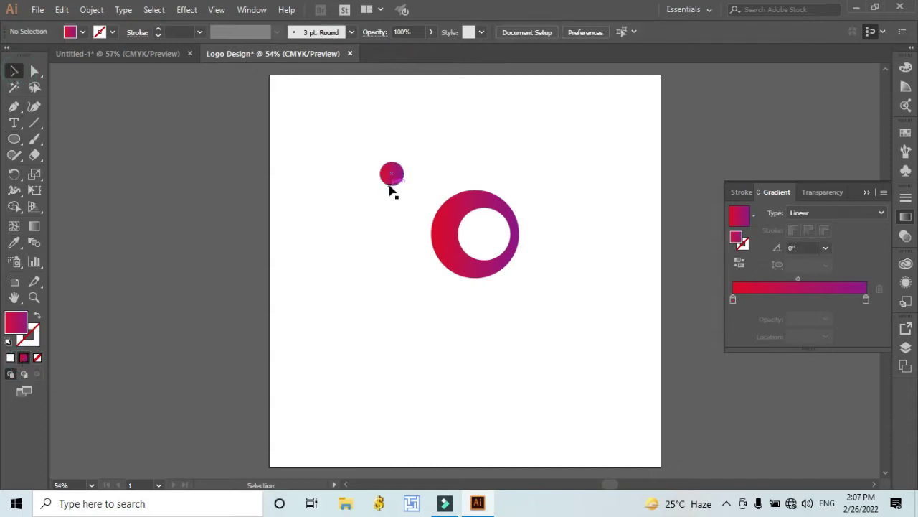
{"action": "left_click", "coordinate": [393, 179]}
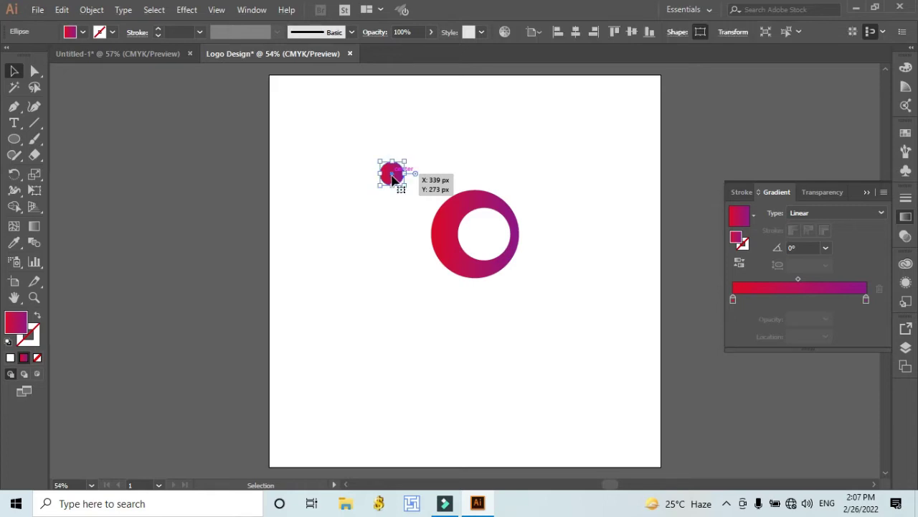
- Copy the small gradient circle straight down, then add a smaller gradient-filled copy of the inner circle farther left, level with the ring
{"action": "left_click_drag", "start_coordinate": [392, 179], "coordinate": [393, 306]}
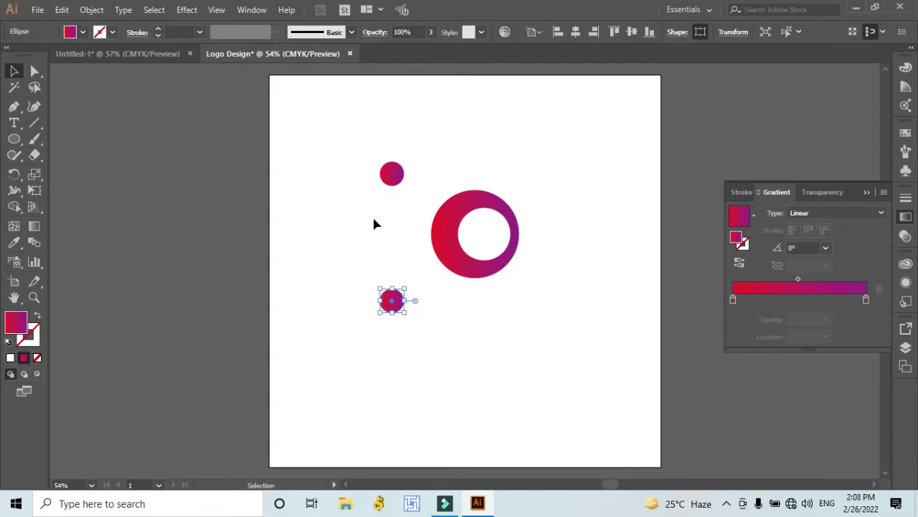
{"action": "left_click", "coordinate": [330, 229]}
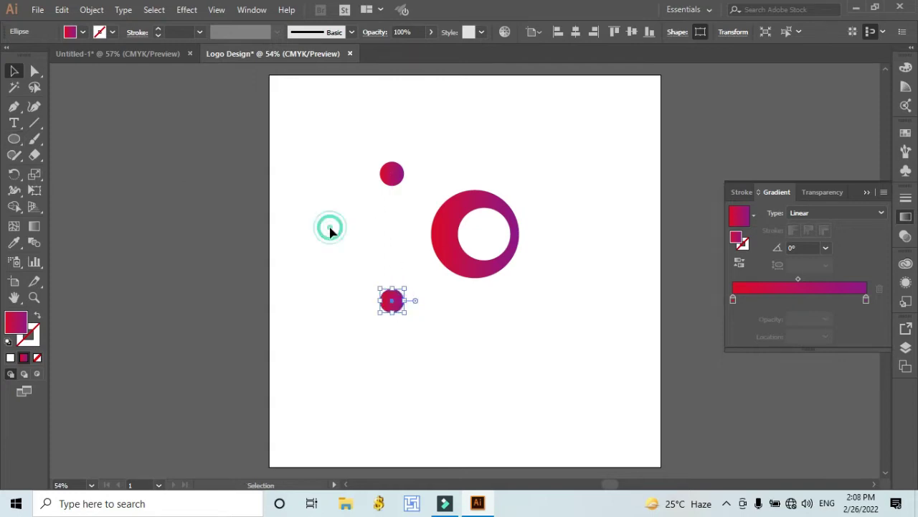
{"action": "left_click", "coordinate": [487, 242]}
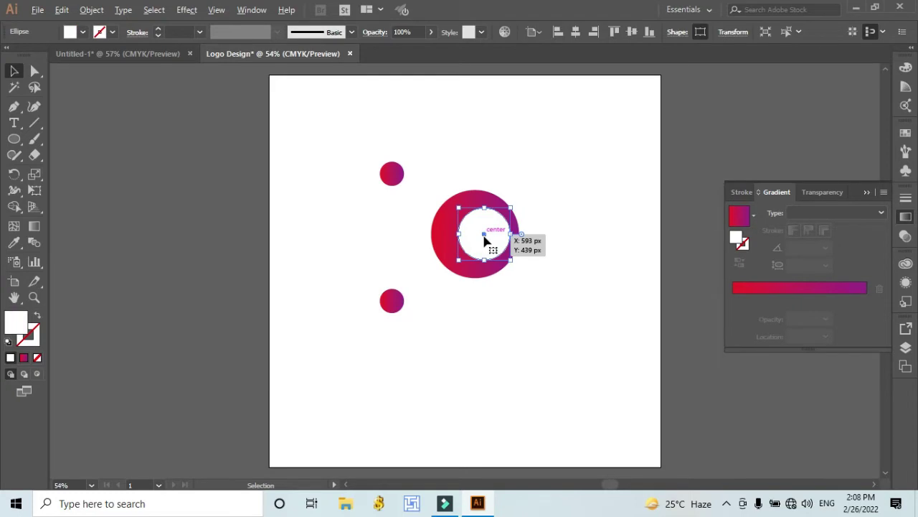
{"action": "left_click_drag", "start_coordinate": [484, 249], "coordinate": [345, 243]}
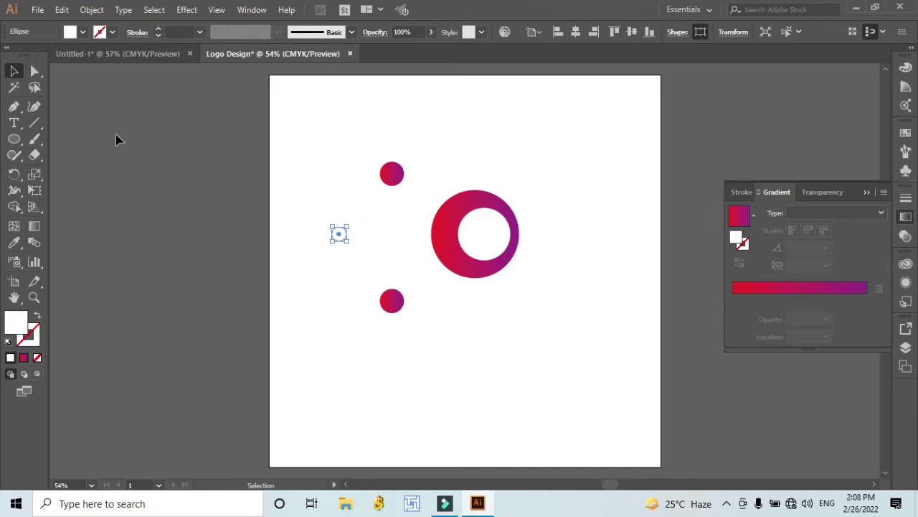
{"action": "left_click", "coordinate": [24, 358]}
{"action": "left_click", "coordinate": [322, 386]}
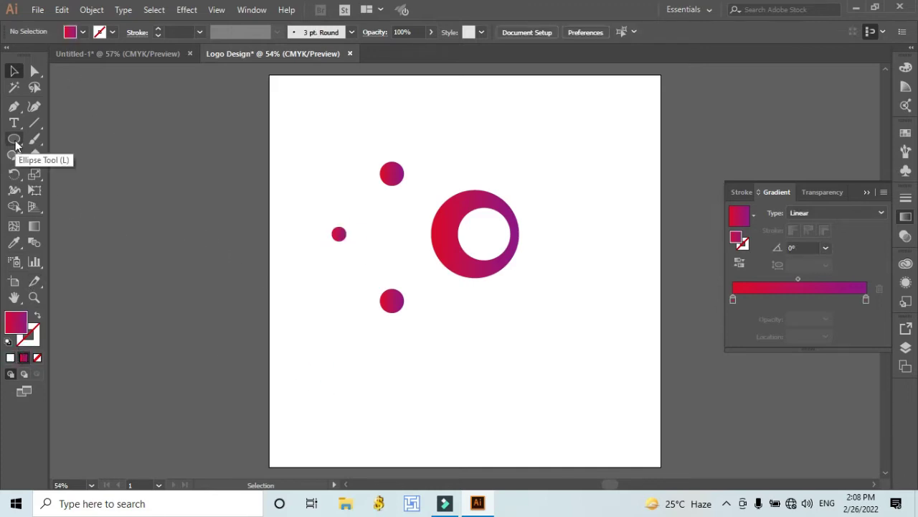
- Draw a straight horizontal path with the Pen tool from the smallest dot to just inside the ring's left edge
{"action": "left_click", "coordinate": [33, 123]}
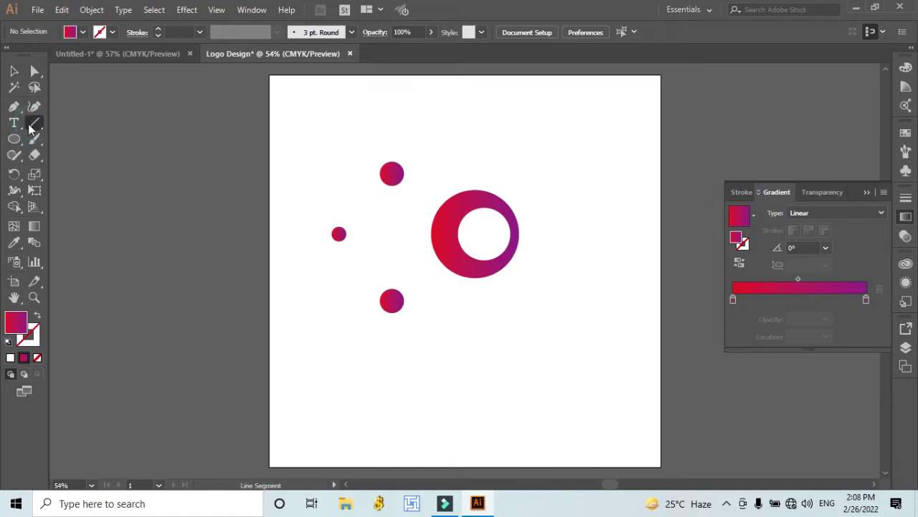
{"action": "left_click", "coordinate": [14, 107]}
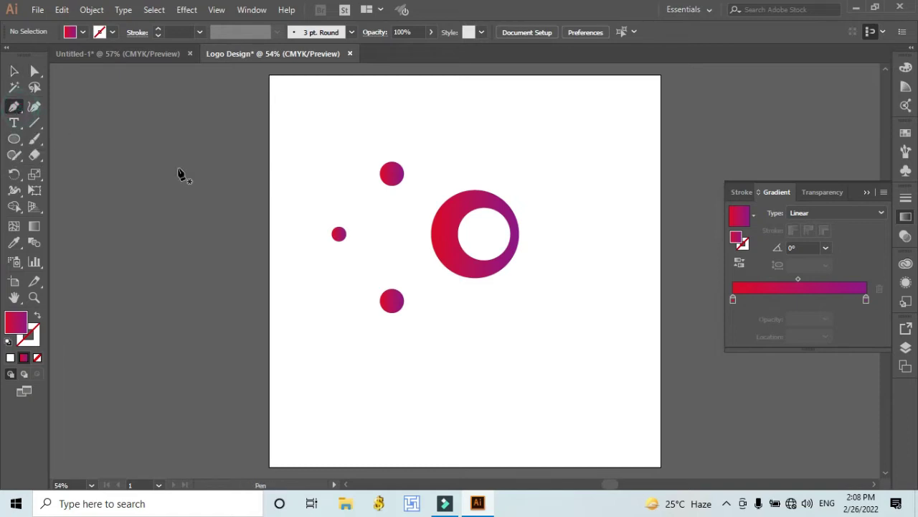
{"action": "left_click", "coordinate": [339, 235]}
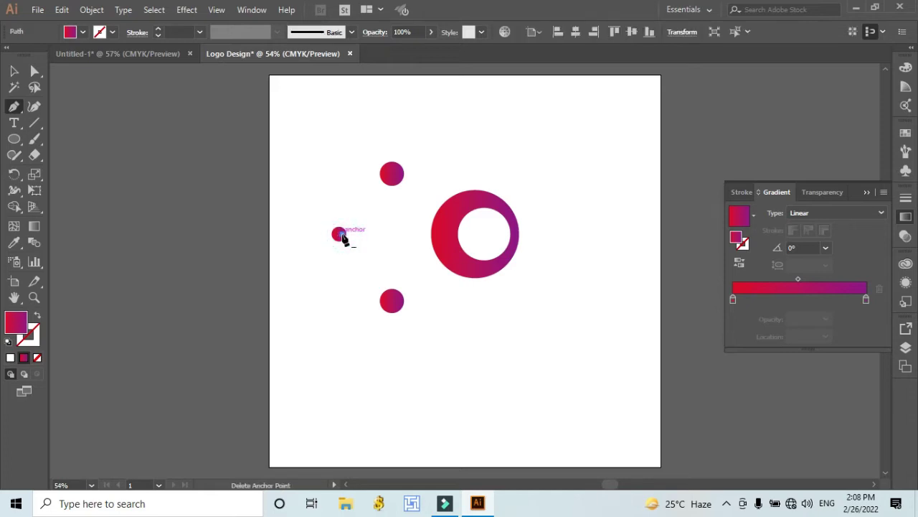
{"action": "left_click", "coordinate": [440, 234]}
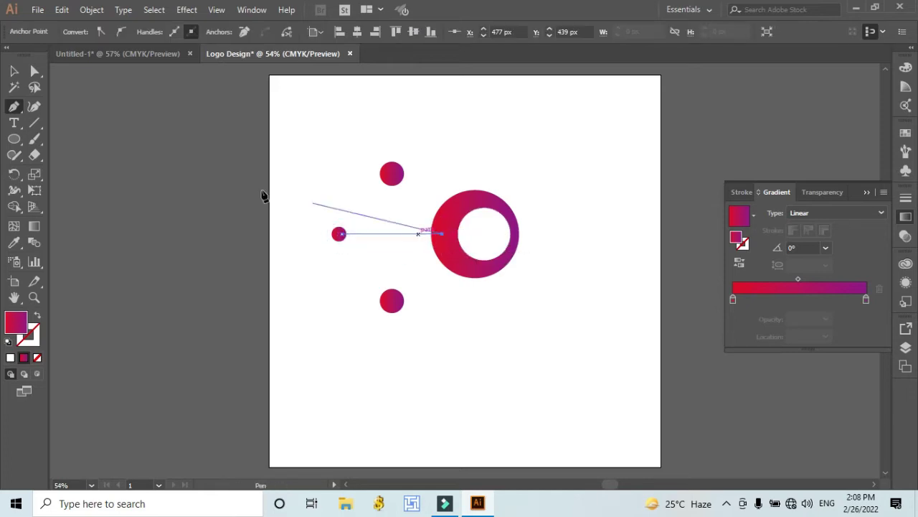
{"action": "left_click", "coordinate": [14, 71]}
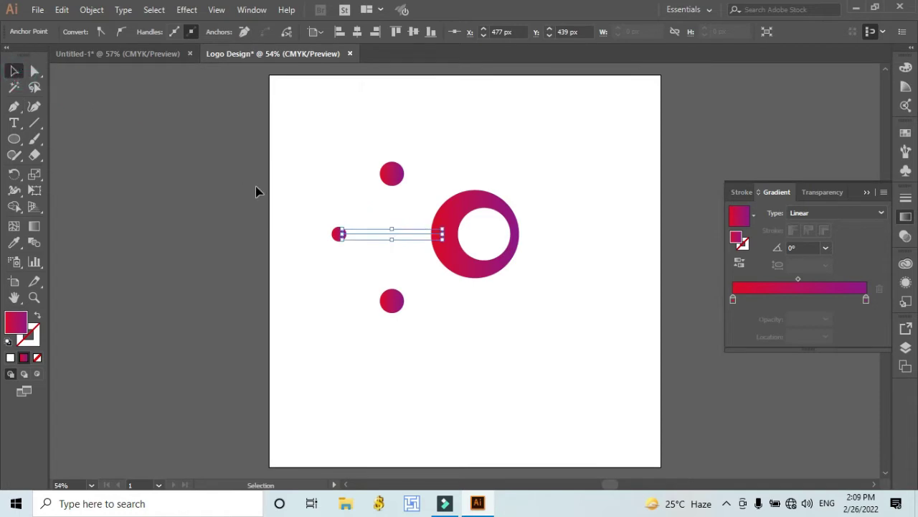
{"action": "left_click", "coordinate": [214, 184]}
- Give the horizontal path a black 9 pt stroke
{"action": "left_click", "coordinate": [402, 235]}
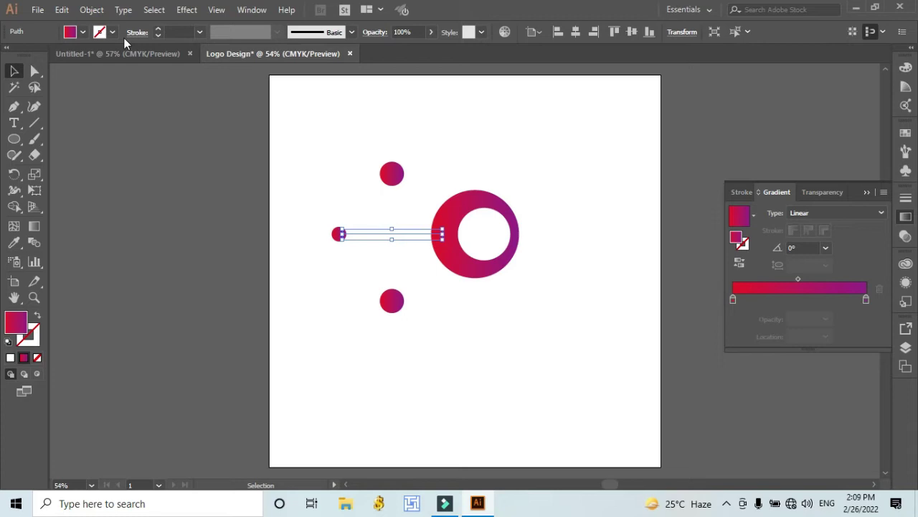
{"action": "left_click", "coordinate": [157, 29]}
{"action": "left_click", "coordinate": [157, 28]}
{"action": "left_click", "coordinate": [157, 28]}
{"action": "left_click", "coordinate": [157, 29]}
{"action": "left_click", "coordinate": [158, 111]}
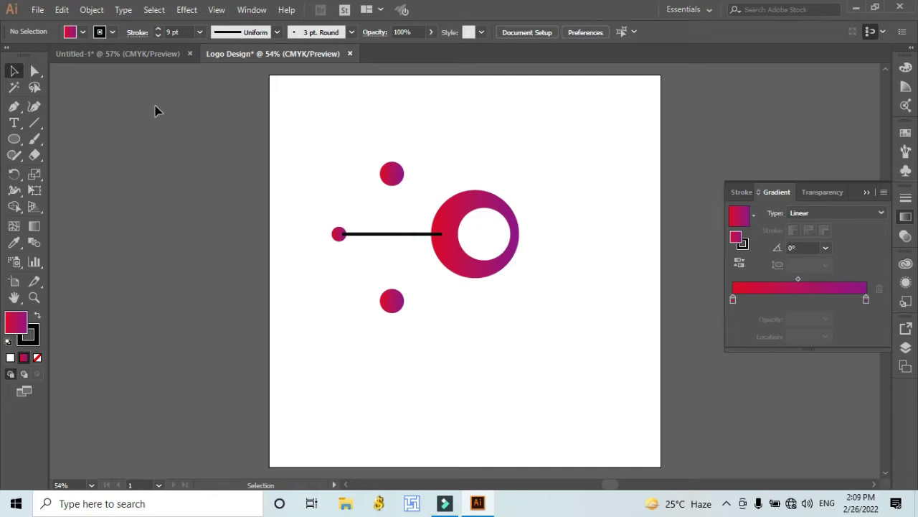
- Copy the horizontal line upward and rotate it to about -35.2° so it runs from the upper circle into the ring
{"action": "left_click", "coordinate": [367, 237]}
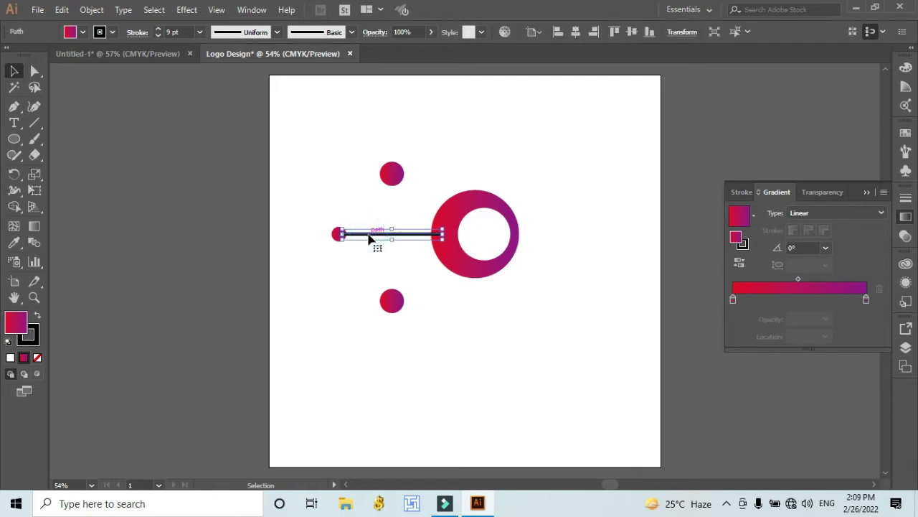
{"action": "left_click_drag", "start_coordinate": [365, 236], "coordinate": [369, 162]}
{"action": "left_click_drag", "start_coordinate": [387, 203], "coordinate": [414, 203]}
{"action": "left_click", "coordinate": [509, 150]}
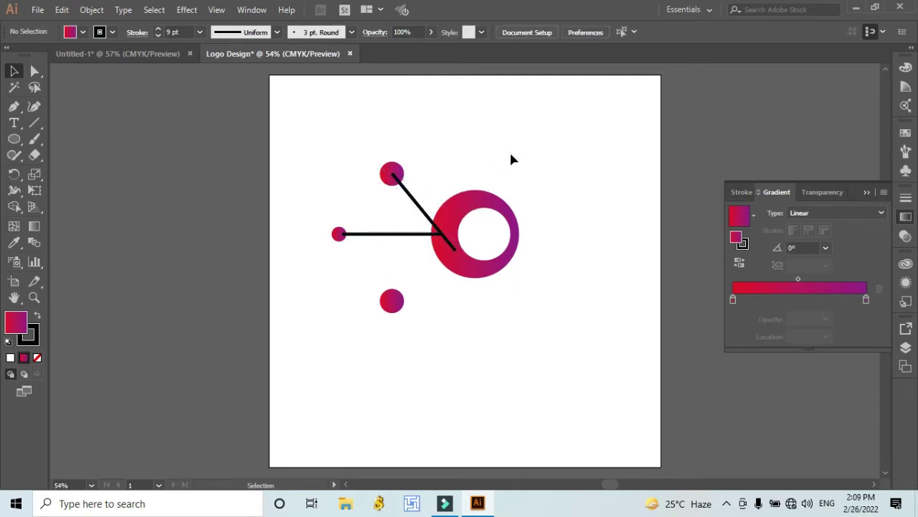
{"action": "left_click", "coordinate": [455, 252]}
{"action": "left_click_drag", "start_coordinate": [453, 274], "coordinate": [440, 198]}
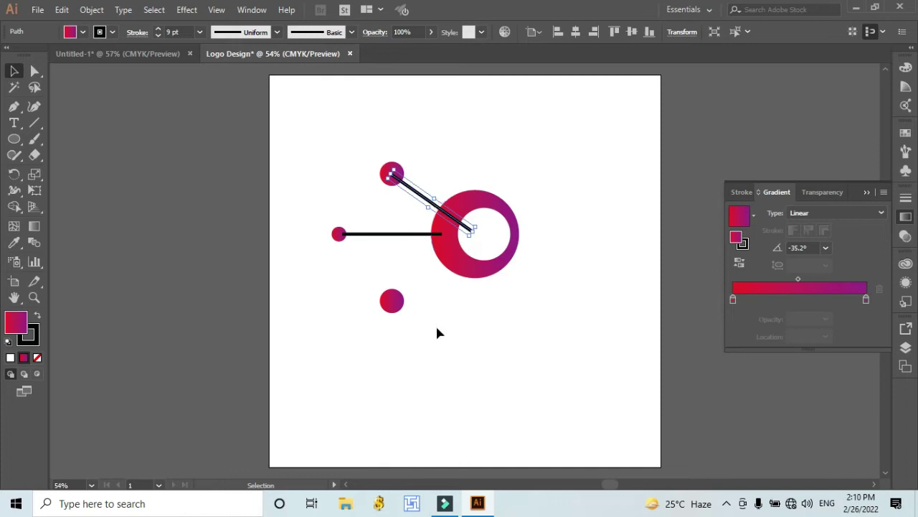
- Copy the upper diagonal line downward, shorten it and rotate it to about 37.6° so it slopes from the lower circle toward the ring
{"action": "left_click_drag", "start_coordinate": [424, 201], "coordinate": [424, 328]}
{"action": "left_click_drag", "start_coordinate": [481, 351], "coordinate": [476, 253]}
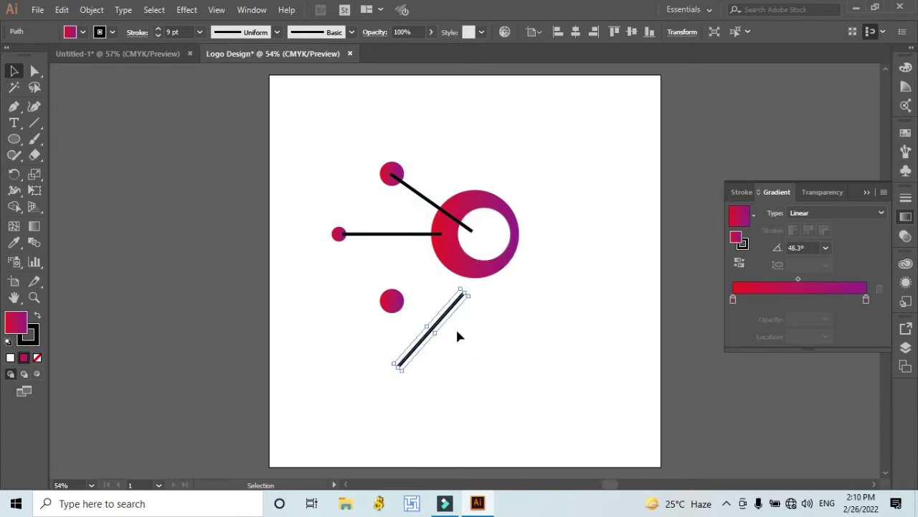
{"action": "left_click_drag", "start_coordinate": [444, 323], "coordinate": [435, 276]}
{"action": "mouse_move", "coordinate": [385, 324]}
{"action": "left_mouse_down"}
{"action": "mouse_move", "coordinate": [394, 302]}
{"action": "mouse_move", "coordinate": [394, 310]}
{"action": "left_mouse_up"}
- Move the lower diagonal line so it runs from the middle of the lower circle into the ring's lower-left part
{"action": "key", "text": "Up"}
{"action": "key", "text": "Up"}
{"action": "key", "text": "Up"}
{"action": "key", "text": "Up"}
{"action": "key", "text": "Up"}
{"action": "key", "text": "Up"}
{"action": "key", "text": "Up"}
{"action": "key", "text": "Up"}
{"action": "key", "text": "Up"}
{"action": "key", "text": "Up"}
{"action": "key", "text": "Up"}
{"action": "key", "text": "Up"}
{"action": "key", "text": "Up"}
{"action": "key", "text": "Up"}
{"action": "key", "text": "Up"}
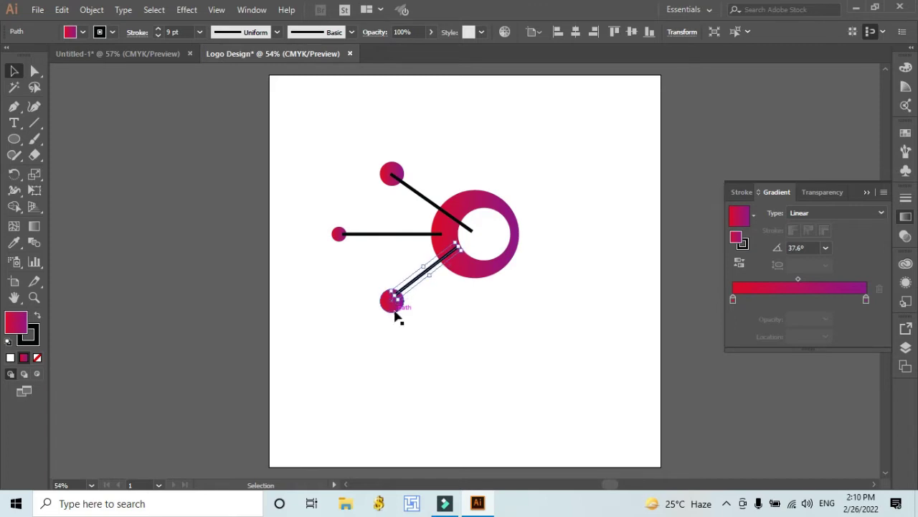
{"action": "key", "text": "ctrl+equal"}
{"action": "key", "text": "ctrl+equal"}
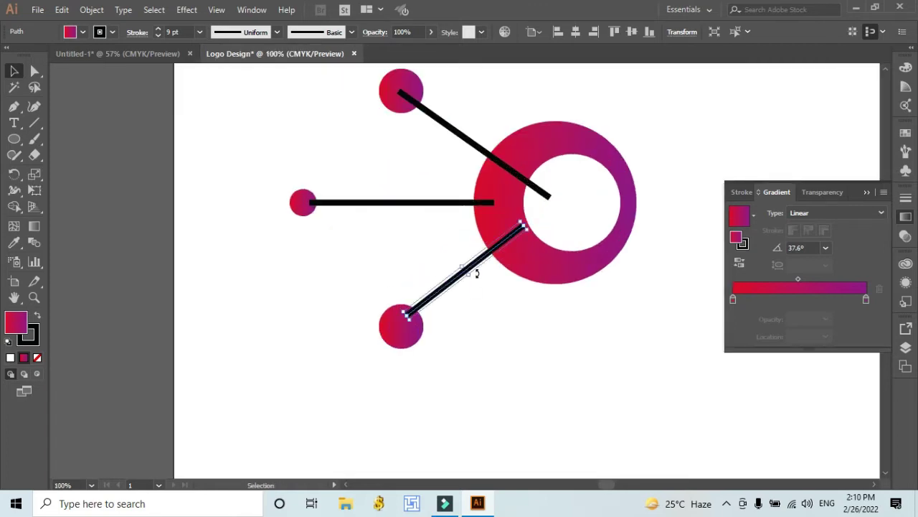
{"action": "left_click_drag", "start_coordinate": [476, 265], "coordinate": [463, 282]}
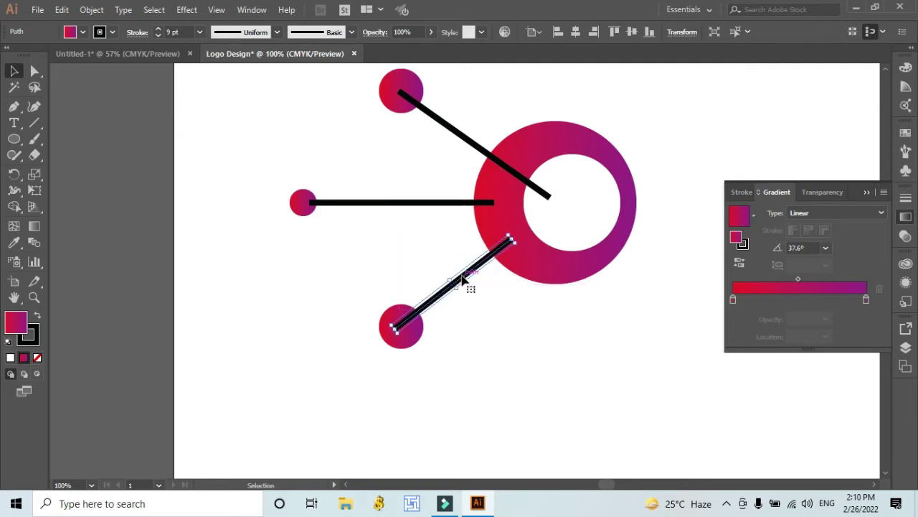
{"action": "left_click", "coordinate": [501, 313]}
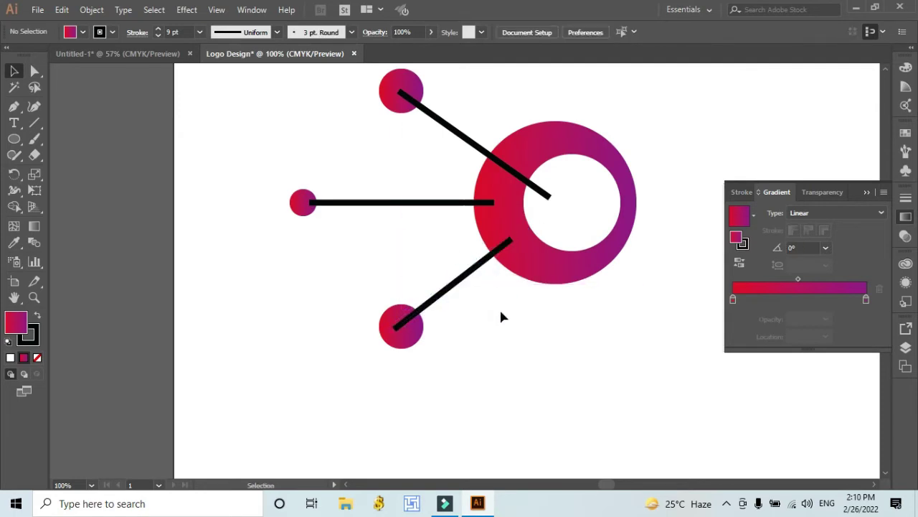
- Copy the horizontal line below itself and tilt the copy to about 16.6°, with its inner end on the ring
{"action": "left_click", "coordinate": [437, 203]}
{"action": "left_click_drag", "start_coordinate": [436, 203], "coordinate": [437, 233]}
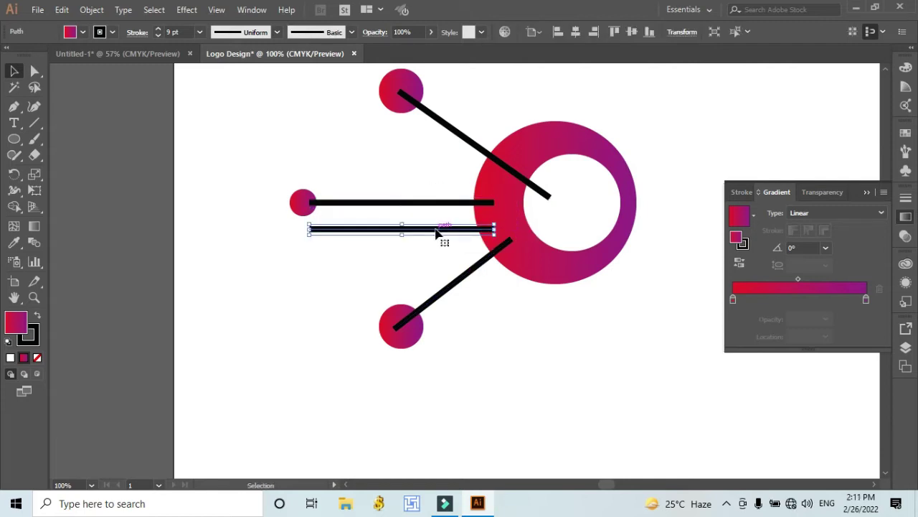
{"action": "left_click_drag", "start_coordinate": [304, 228], "coordinate": [307, 252]}
{"action": "left_click_drag", "start_coordinate": [414, 226], "coordinate": [414, 249]}
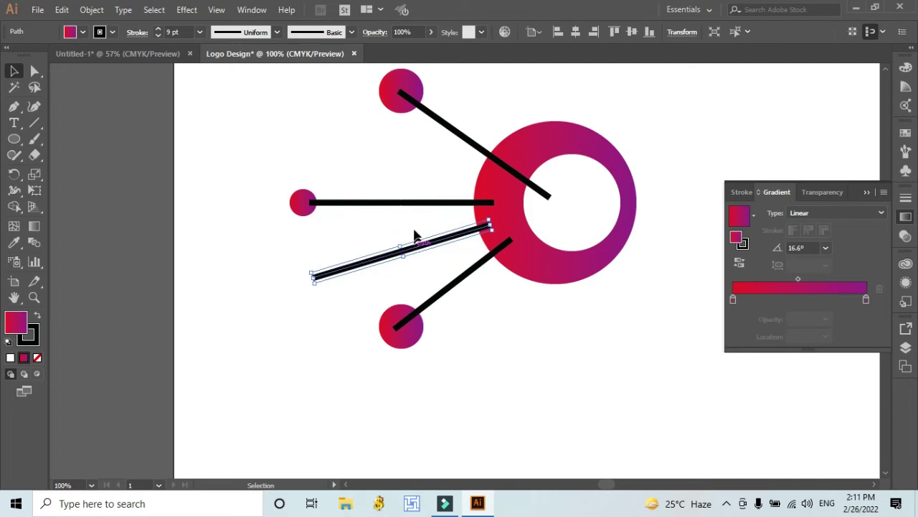
- Copy the horizontal line above itself and tilt the copy to about -18.5°, placing its inner end on the ring
{"action": "left_click", "coordinate": [407, 205]}
{"action": "left_click_drag", "start_coordinate": [407, 205], "coordinate": [406, 181]}
{"action": "left_click_drag", "start_coordinate": [302, 167], "coordinate": [309, 137]}
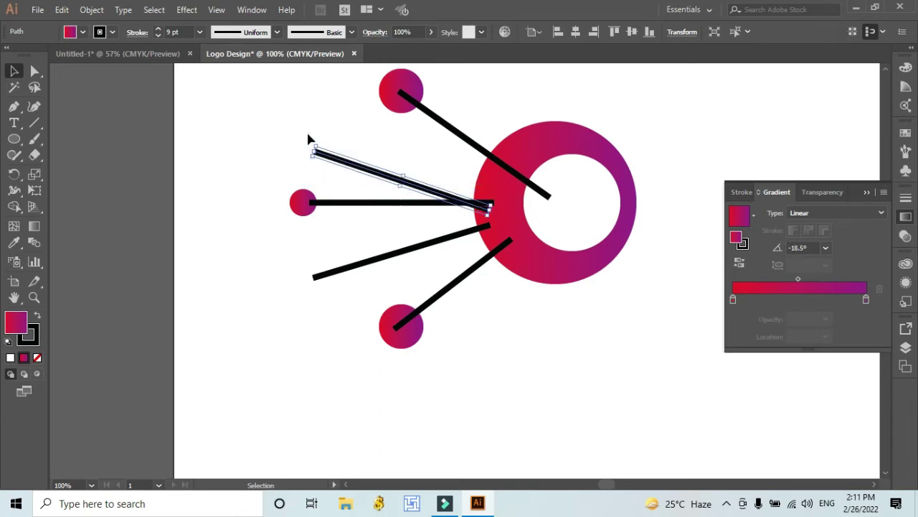
{"action": "left_click_drag", "start_coordinate": [421, 194], "coordinate": [421, 164]}
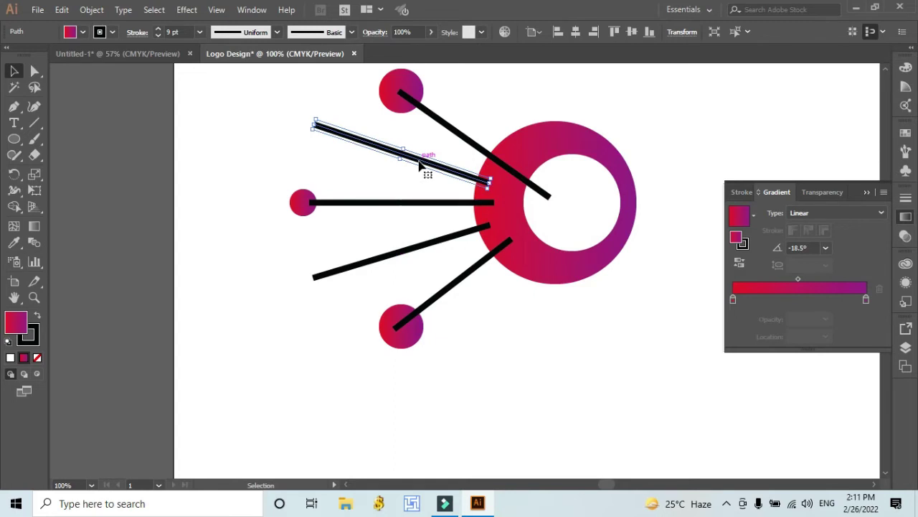
- Shorten the two intermediate slanted lines from their outer ends to roughly half their length, keeping their inner ends on the ring
{"action": "left_click_drag", "start_coordinate": [314, 122], "coordinate": [409, 156]}
{"action": "left_click", "coordinate": [314, 277]}
{"action": "left_click_drag", "start_coordinate": [314, 277], "coordinate": [411, 237]}
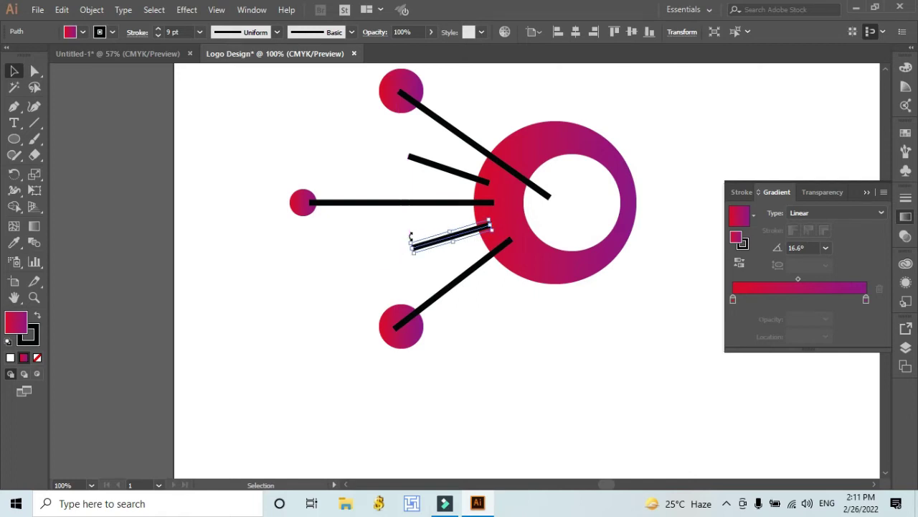
{"action": "left_click", "coordinate": [516, 353]}
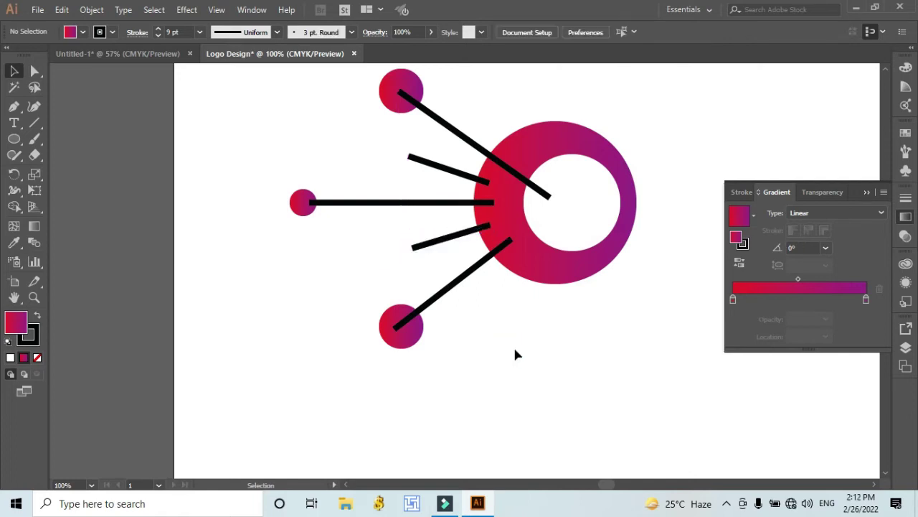
- Shorten the upper diagonal line at its inner end so it stops inside the ring's coloured band
{"action": "left_click", "coordinate": [548, 195]}
{"action": "left_click_drag", "start_coordinate": [548, 198], "coordinate": [505, 164]}
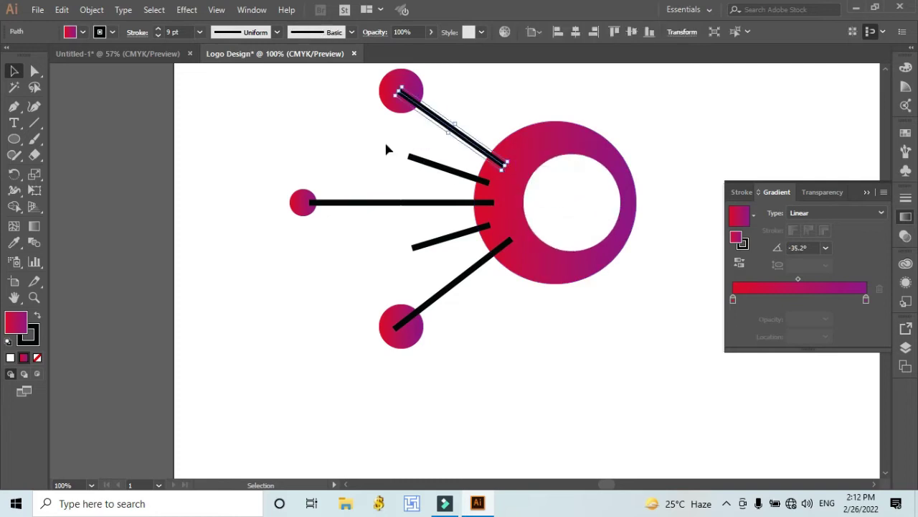
{"action": "left_click", "coordinate": [344, 138]}
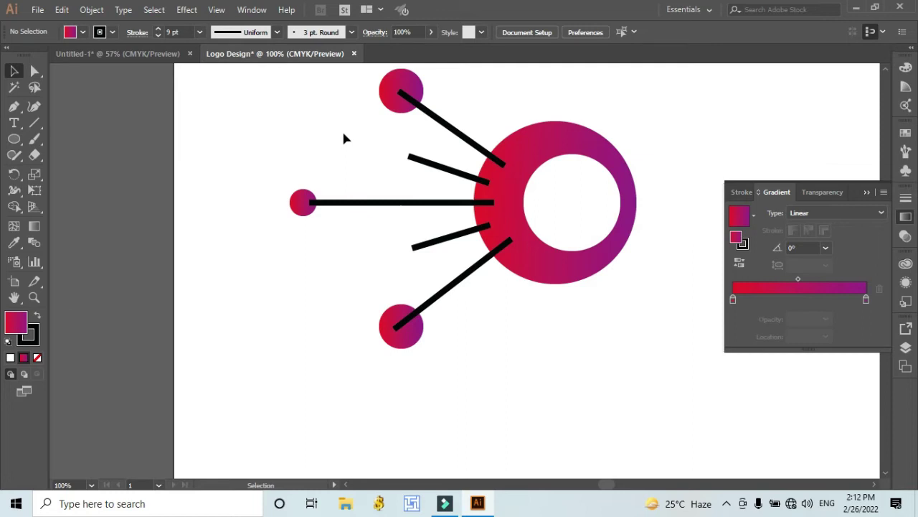
- Move the lower, upper and leftmost gradient circles slightly inward along their lines toward the ring
{"action": "key", "text": "ctrl+minus"}
{"action": "key", "text": "ctrl+minus"}
{"action": "key", "text": "ctrl+minus"}
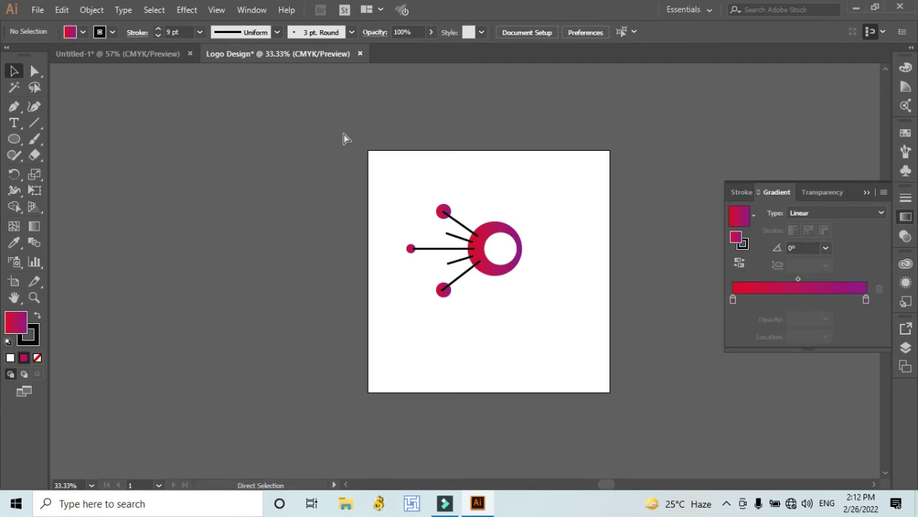
{"action": "key", "text": "ctrl+plus"}
{"action": "key", "text": "ctrl+plus"}
{"action": "key", "text": "ctrl+plus"}
{"action": "left_click_drag", "start_coordinate": [403, 339], "coordinate": [426, 323]}
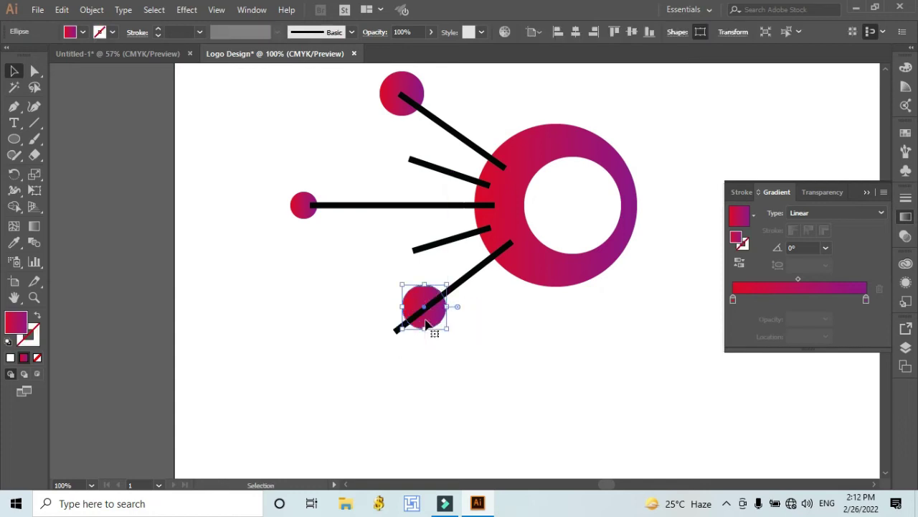
{"action": "left_click_drag", "start_coordinate": [401, 102], "coordinate": [424, 116]}
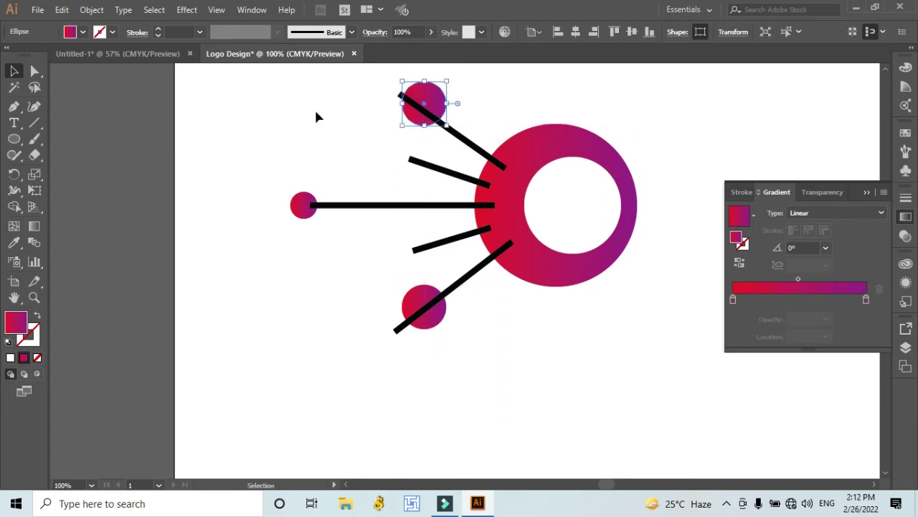
{"action": "left_click", "coordinate": [315, 113]}
{"action": "left_click_drag", "start_coordinate": [303, 205], "coordinate": [335, 205]}
{"action": "left_click", "coordinate": [324, 256]}
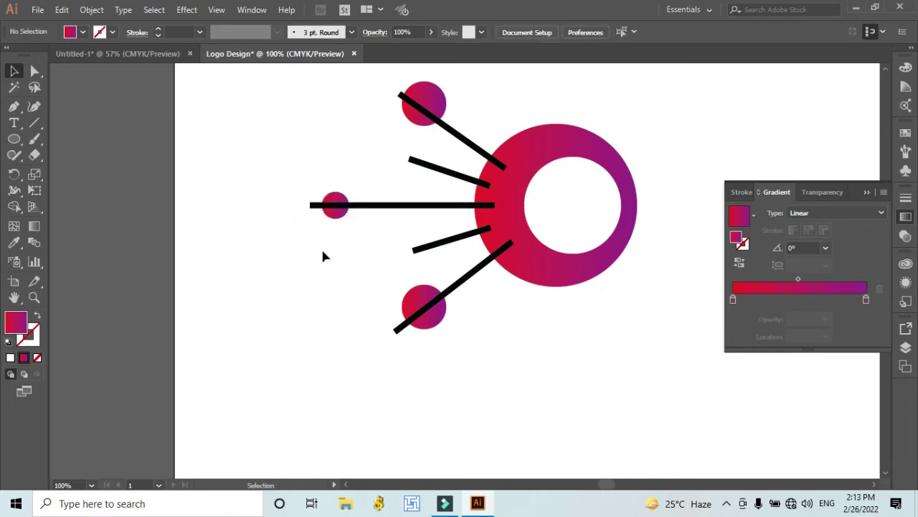
- Shorten the upper diagonal line from its outer end so it ends at the centre of the upper gradient circle
{"action": "left_click", "coordinate": [463, 144]}
{"action": "left_click_drag", "start_coordinate": [403, 94], "coordinate": [419, 106]}
{"action": "left_click", "coordinate": [483, 93]}
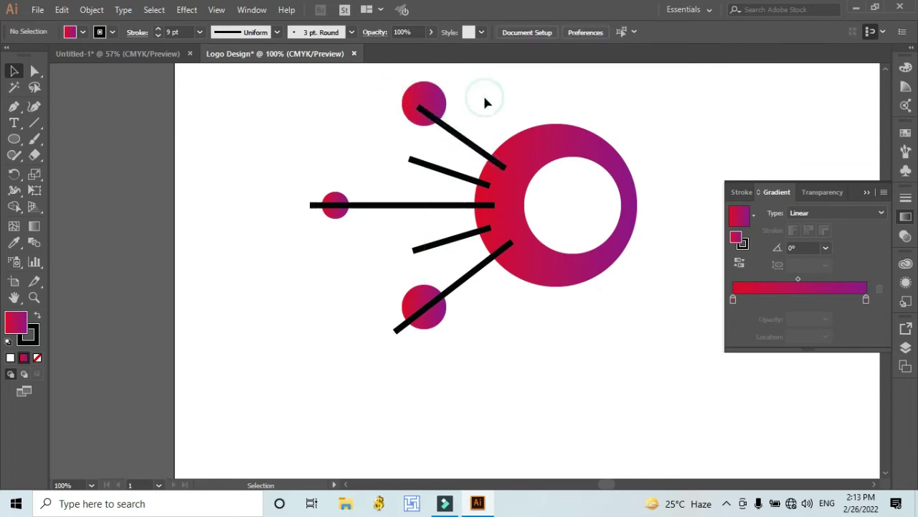
{"action": "left_click", "coordinate": [452, 136]}
{"action": "left_click_drag", "start_coordinate": [419, 96], "coordinate": [424, 96]}
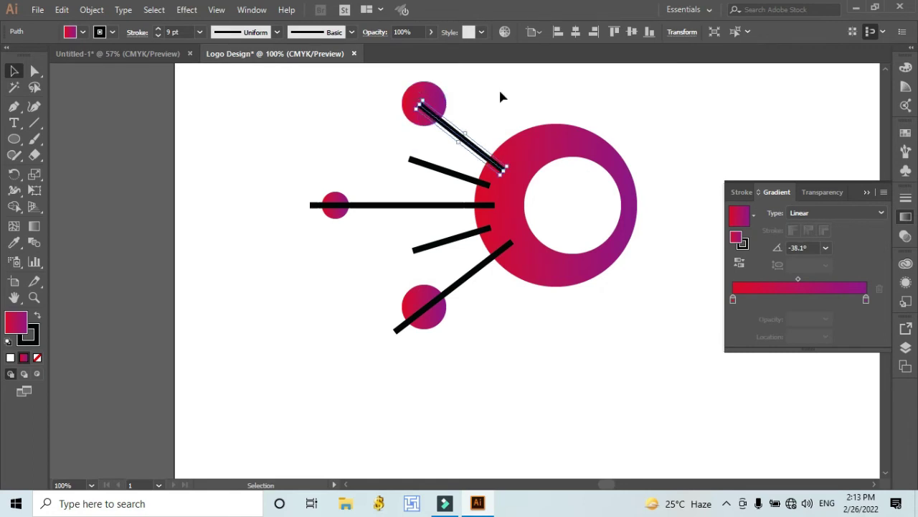
{"action": "left_click", "coordinate": [502, 89]}
{"action": "left_click", "coordinate": [443, 126]}
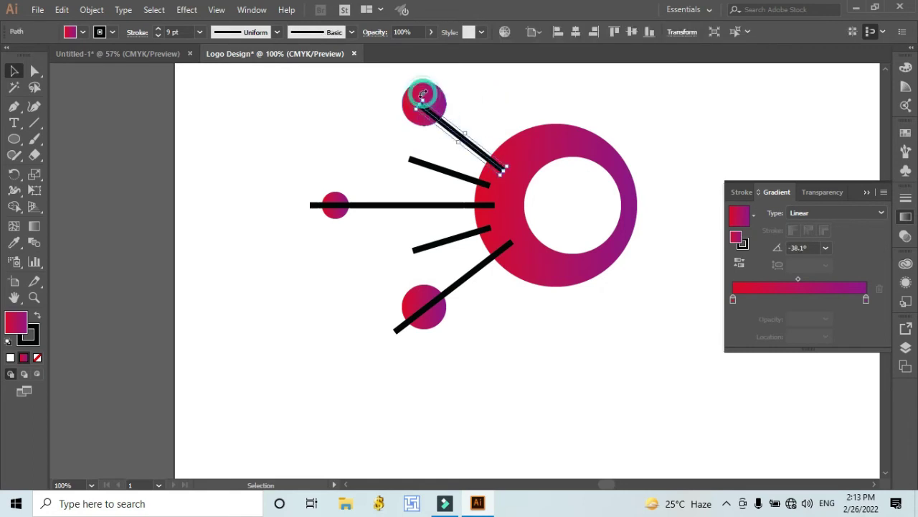
- Shorten the lower diagonal line from its outer end and shift it slightly so it ends at the lower gradient circle's centre
{"action": "left_click", "coordinate": [501, 310]}
{"action": "left_click", "coordinate": [400, 327]}
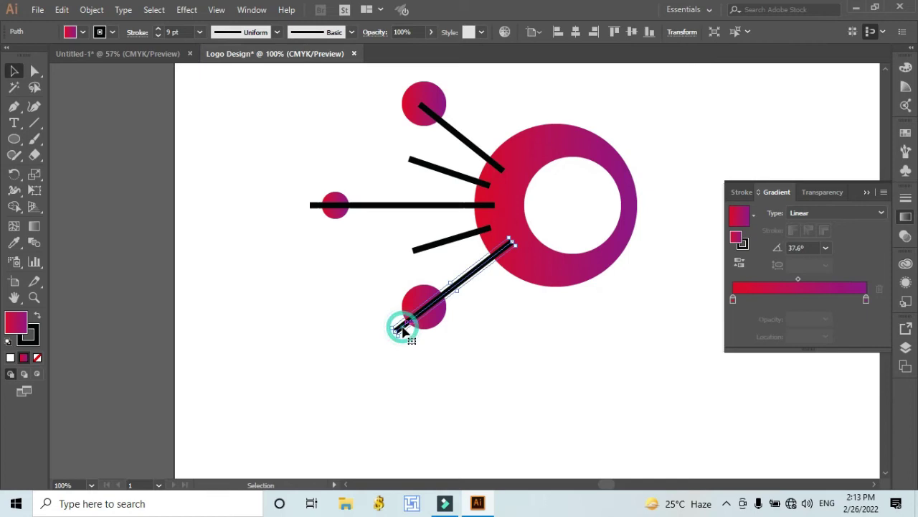
{"action": "left_click_drag", "start_coordinate": [393, 331], "coordinate": [426, 308]}
{"action": "left_click", "coordinate": [538, 354]}
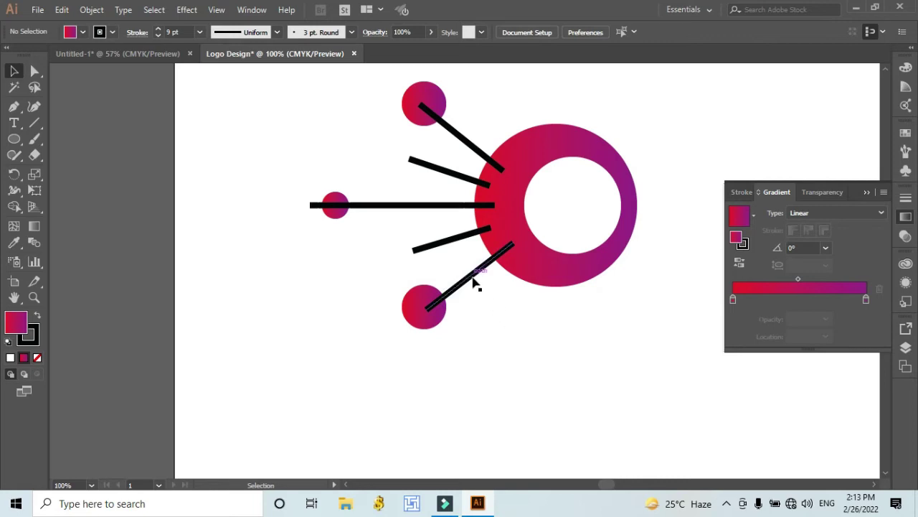
{"action": "mouse_move", "coordinate": [474, 282]}
{"action": "left_mouse_down"}
{"action": "mouse_move", "coordinate": [479, 269]}
{"action": "mouse_move", "coordinate": [467, 278]}
{"action": "left_mouse_up"}
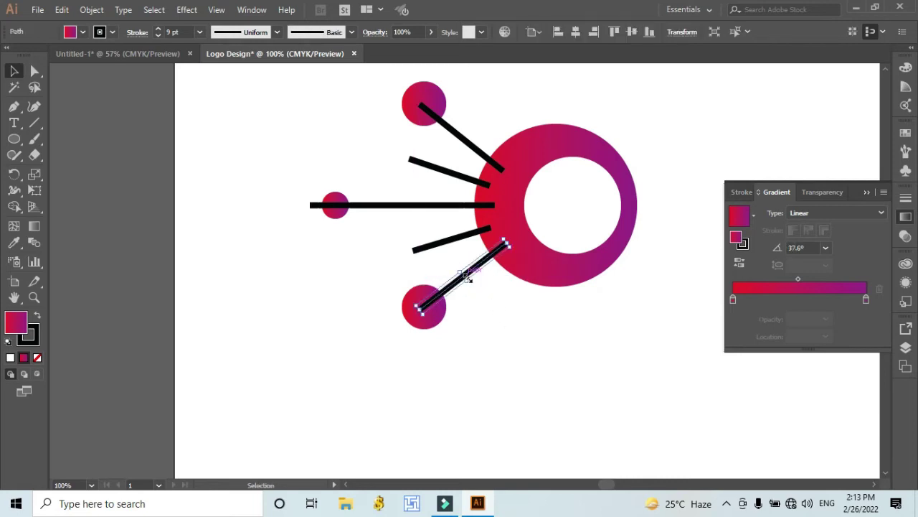
{"action": "left_click", "coordinate": [501, 304]}
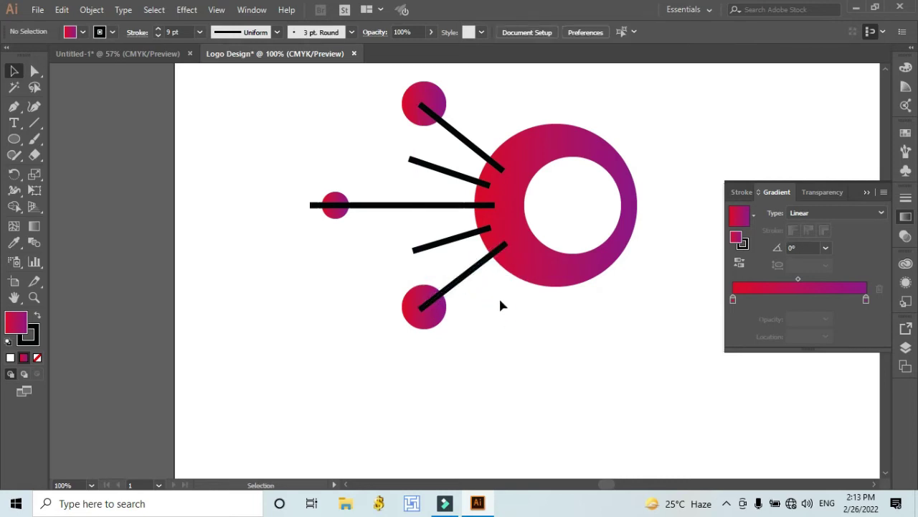
- Enlarge the three gradient circles slightly and place smaller copies on the outer ends of the two intermediate lines
{"action": "left_click", "coordinate": [441, 318]}
{"action": "left_click_drag", "start_coordinate": [449, 332], "coordinate": [453, 336]}
{"action": "left_click", "coordinate": [425, 108]}
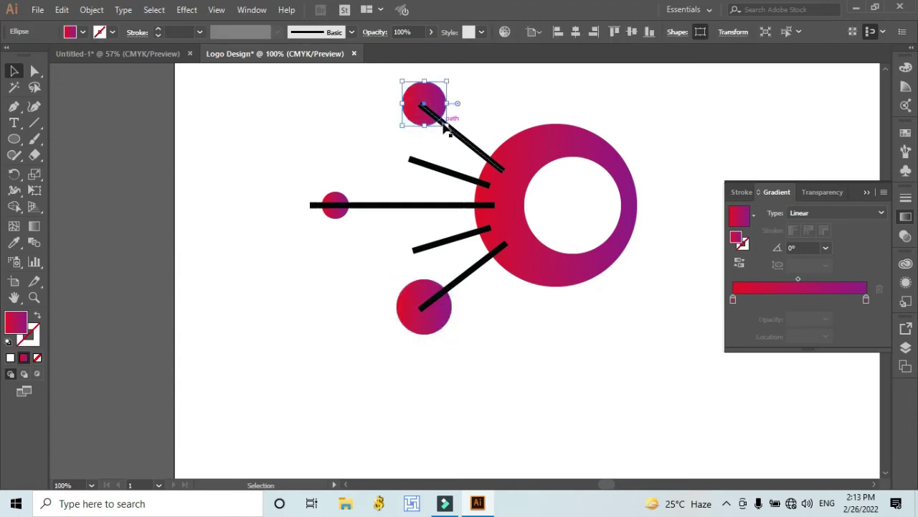
{"action": "left_click_drag", "start_coordinate": [446, 126], "coordinate": [450, 130]}
{"action": "left_click", "coordinate": [335, 215]}
{"action": "left_click_drag", "start_coordinate": [349, 219], "coordinate": [413, 169]}
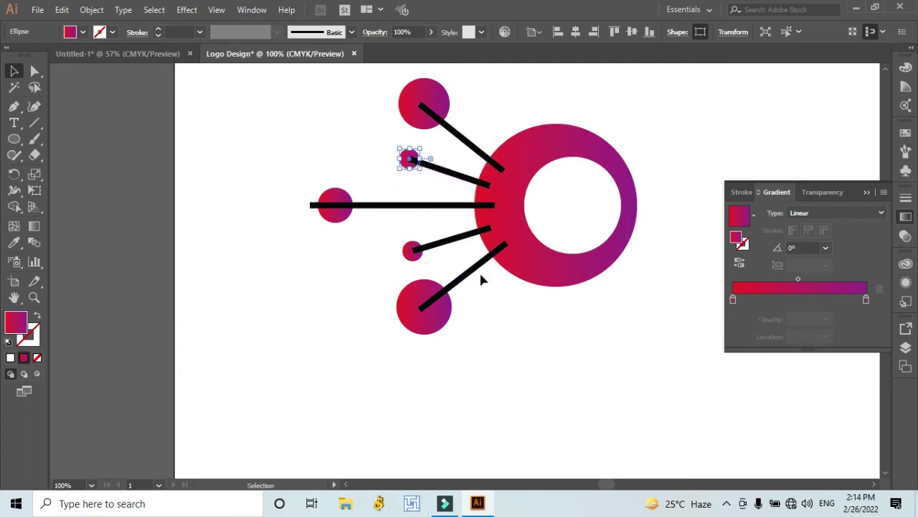
{"action": "left_click", "coordinate": [541, 363]}
- Shorten the horizontal line from its outer end so it ends at the centre of the leftmost circle
{"action": "left_click", "coordinate": [389, 206]}
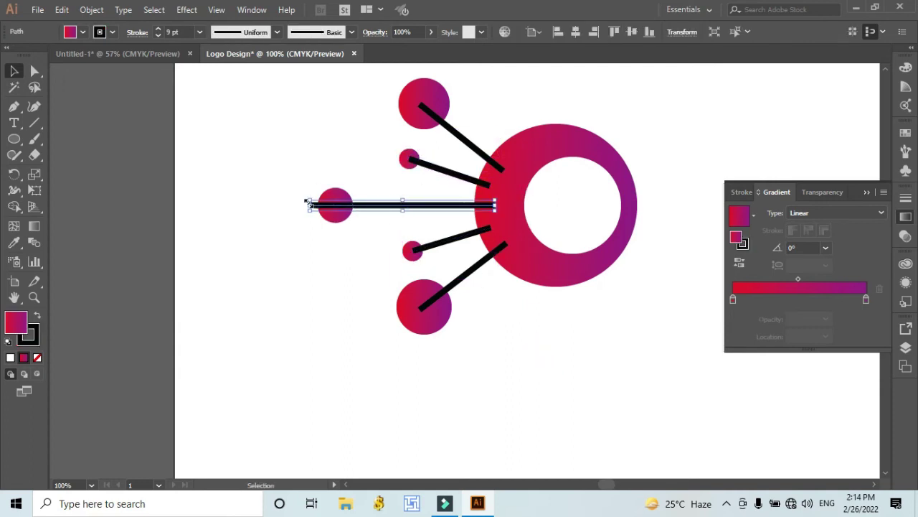
{"action": "left_click_drag", "start_coordinate": [308, 204], "coordinate": [333, 206]}
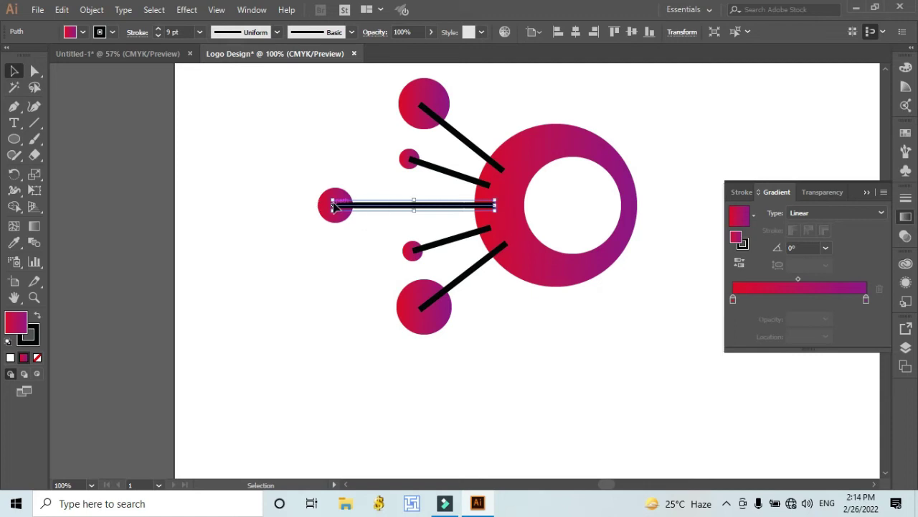
{"action": "left_click", "coordinate": [243, 320]}
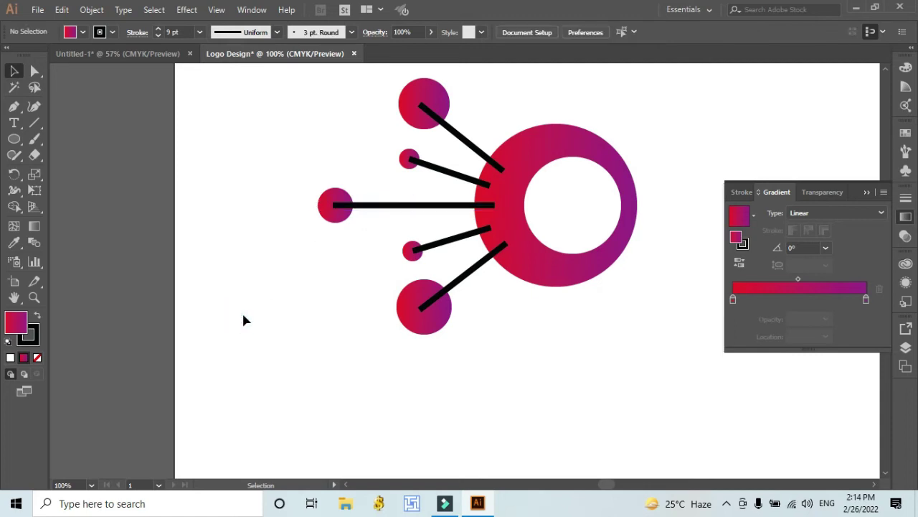
- Reduce the upper diagonal line's stroke weight to 6 pt
{"action": "key", "text": "ctrl+minus"}
{"action": "key", "text": "ctrl+minus"}
{"action": "key", "text": "ctrl+minus"}
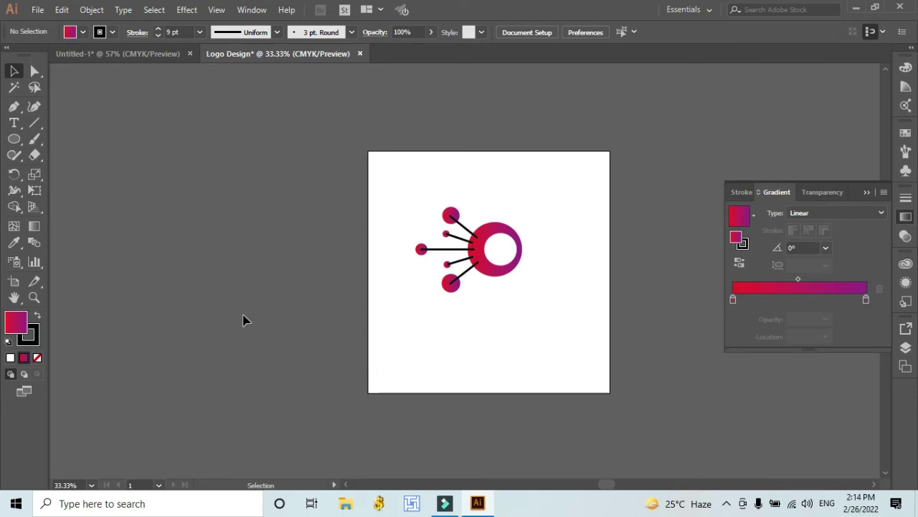
{"action": "key", "text": "ctrl+plus"}
{"action": "key", "text": "ctrl+plus"}
{"action": "key", "text": "ctrl+plus"}
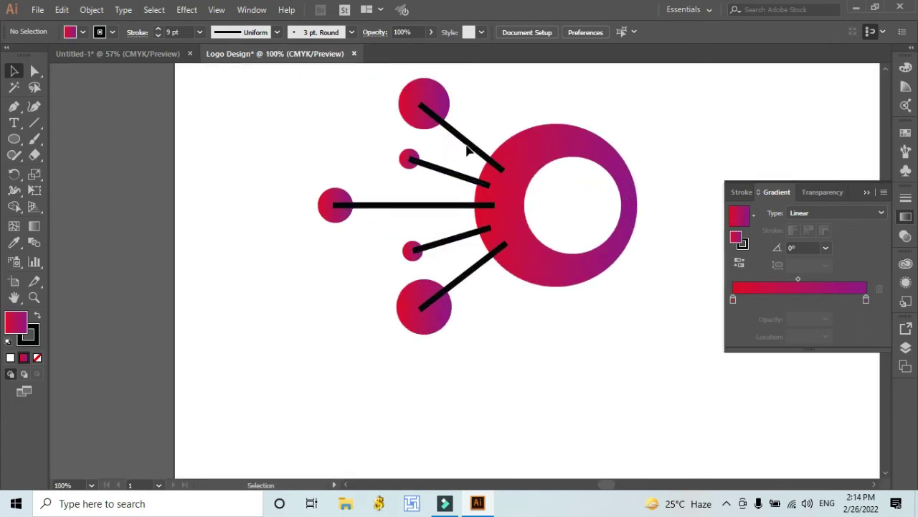
{"action": "left_click", "coordinate": [468, 151]}
{"action": "left_click", "coordinate": [158, 35]}
{"action": "left_click", "coordinate": [157, 35]}
{"action": "left_click", "coordinate": [158, 35]}
{"action": "left_click", "coordinate": [313, 159]}
- Reduce the stroke weight of the horizontal line, both intermediate lines and the lower diagonal line to 6 pt
{"action": "left_click", "coordinate": [456, 177]}
{"action": "left_click", "coordinate": [452, 206], "text": "shift"}
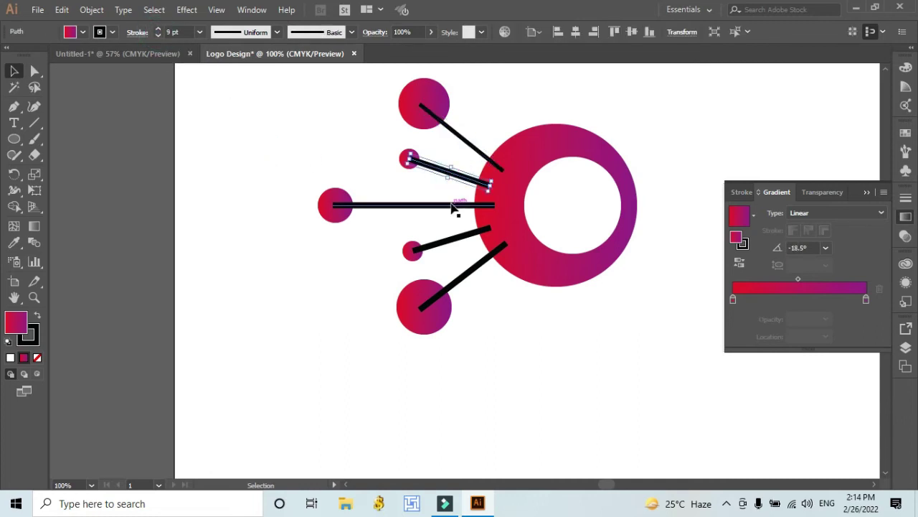
{"action": "left_click", "coordinate": [452, 240], "text": "shift"}
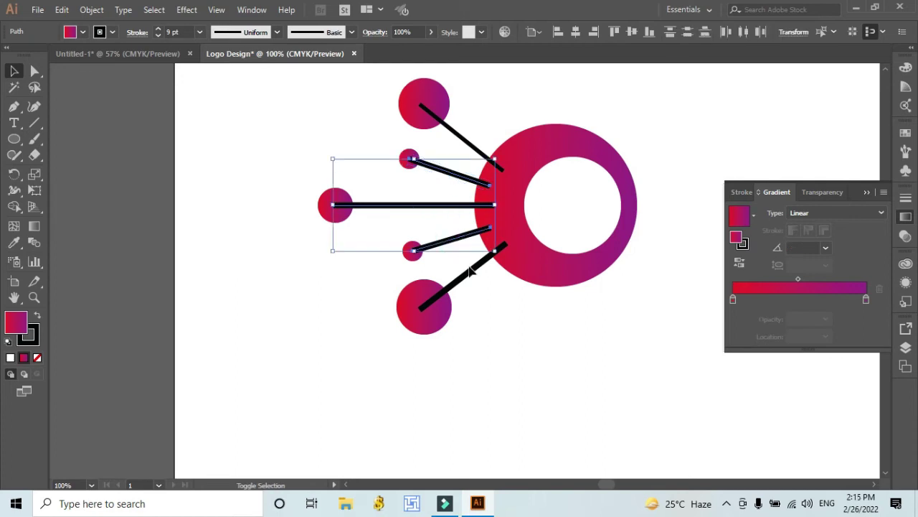
{"action": "left_click", "coordinate": [470, 269], "text": "shift"}
{"action": "left_click", "coordinate": [158, 35]}
{"action": "left_click", "coordinate": [158, 35]}
{"action": "left_click", "coordinate": [158, 36]}
{"action": "left_click", "coordinate": [216, 173]}
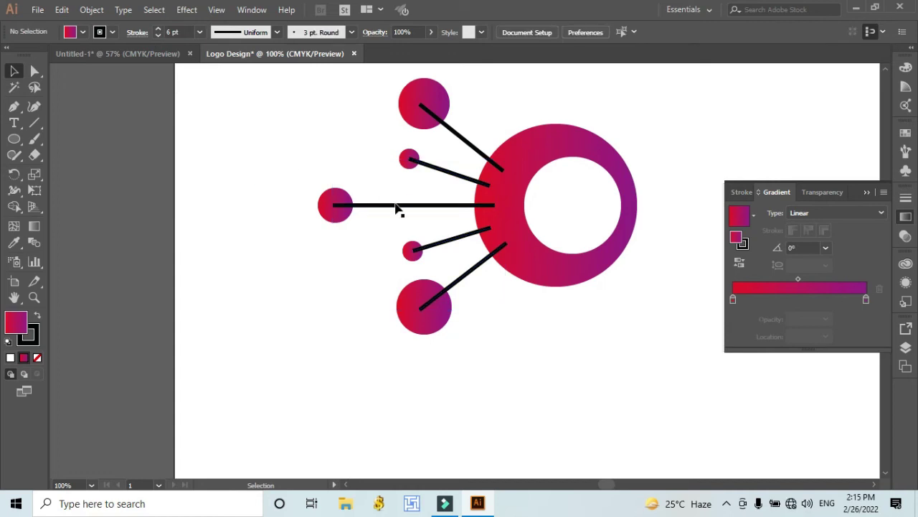
{"action": "left_click", "coordinate": [485, 157]}
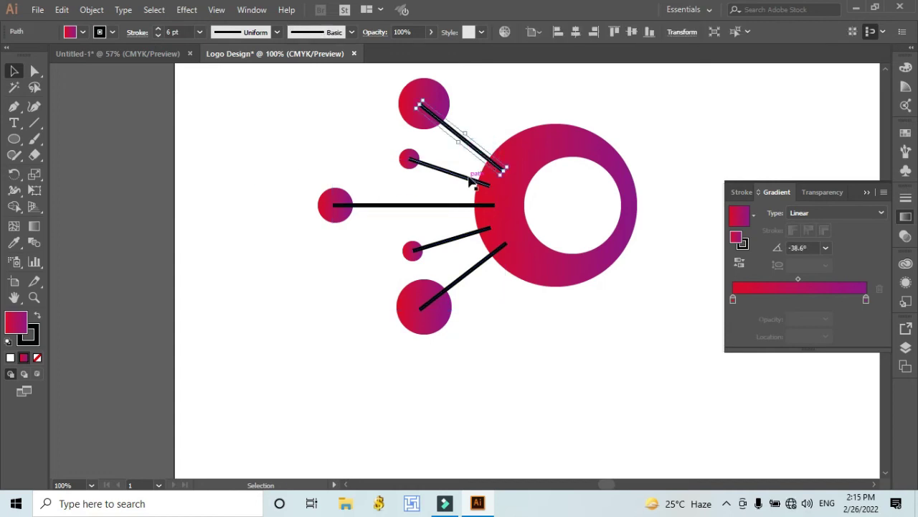
{"action": "left_click", "coordinate": [472, 182], "text": "shift"}
{"action": "left_click", "coordinate": [455, 206], "text": "shift"}
{"action": "left_click", "coordinate": [452, 239], "text": "shift"}
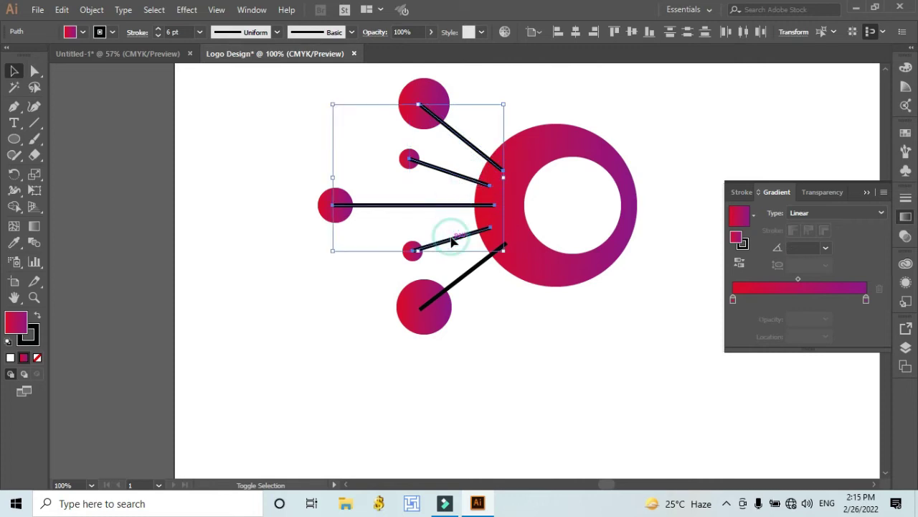
{"action": "left_click", "coordinate": [468, 276], "text": "shift"}
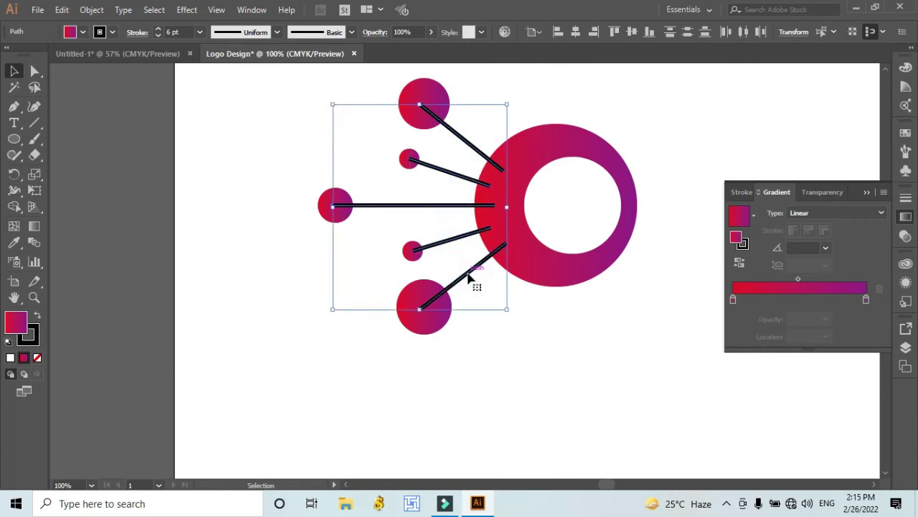
{"action": "left_click", "coordinate": [89, 10]}
{"action": "mouse_move", "coordinate": [160, 250]}
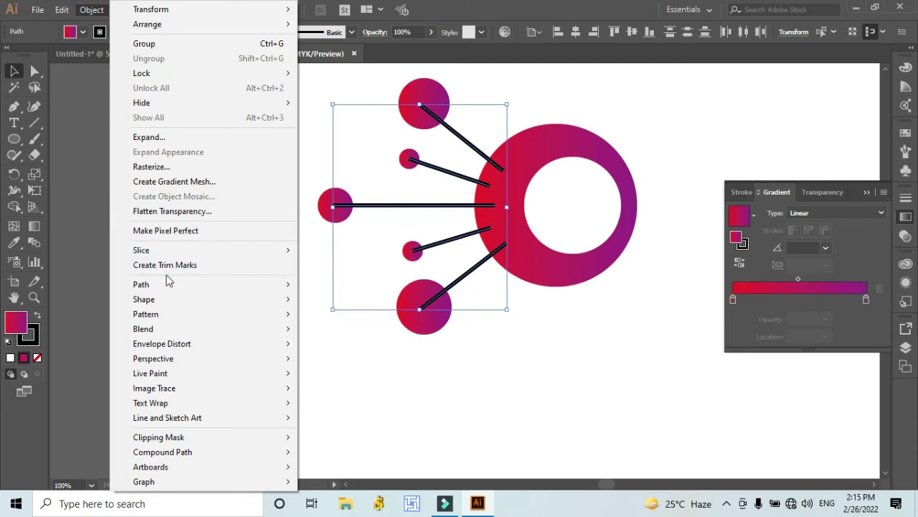
{"action": "left_click", "coordinate": [334, 349]}
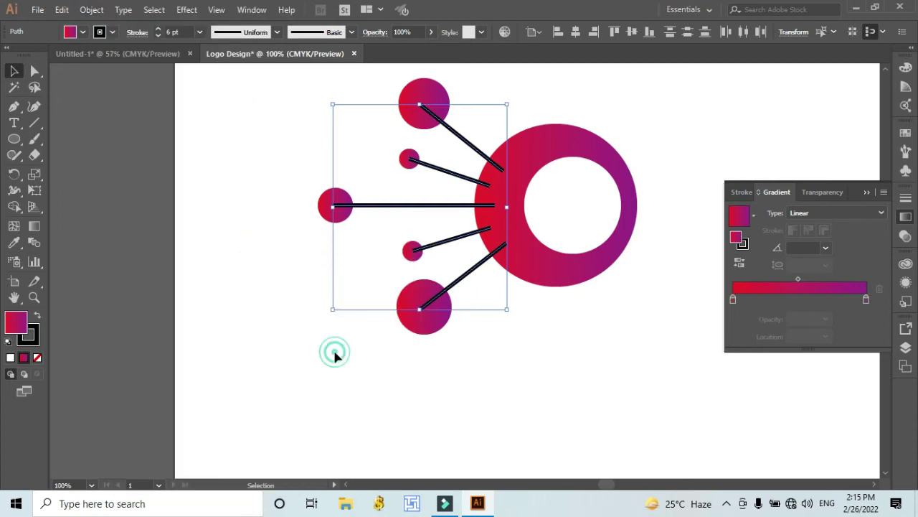
- Expand the fill and stroke of the upper diagonal, horizontal and lower diagonal lines, specifying 255 objects for gradients
{"action": "left_click", "coordinate": [481, 152]}
{"action": "left_click", "coordinate": [448, 206], "text": "shift"}
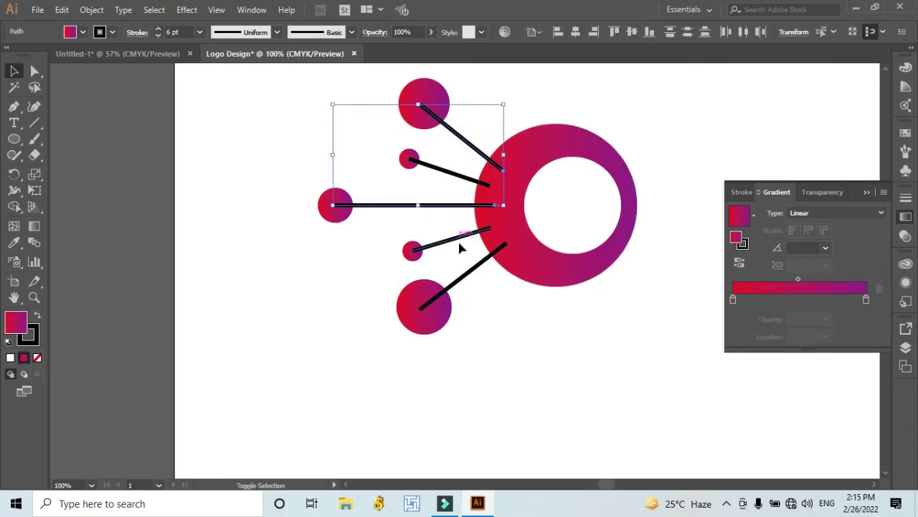
{"action": "left_click", "coordinate": [470, 271], "text": "shift"}
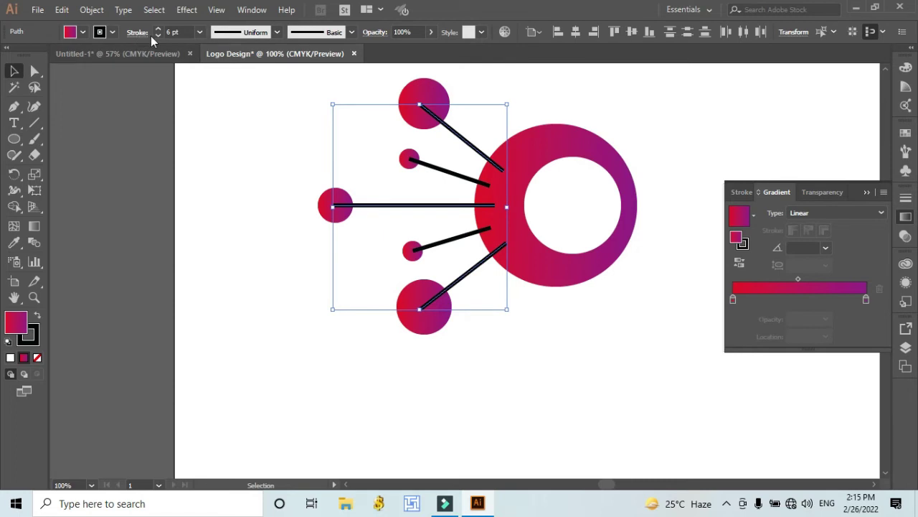
{"action": "left_click", "coordinate": [95, 10]}
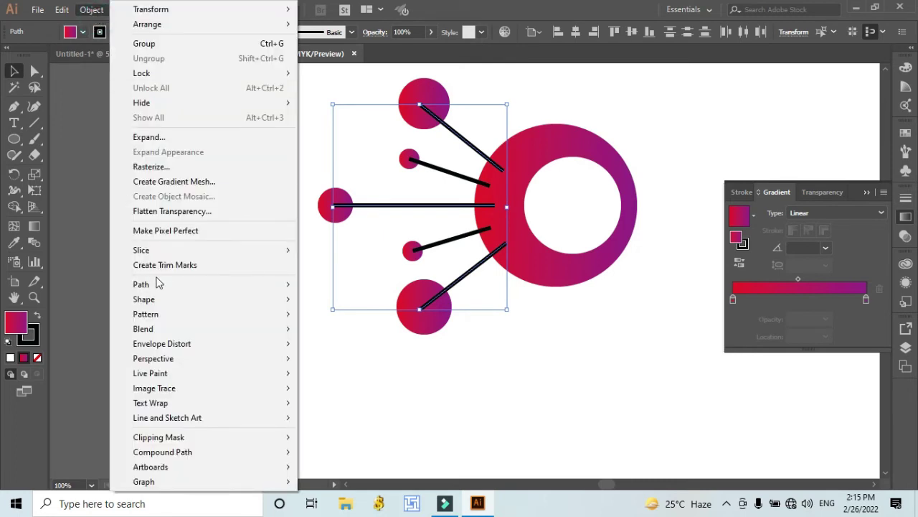
{"action": "left_click", "coordinate": [152, 138]}
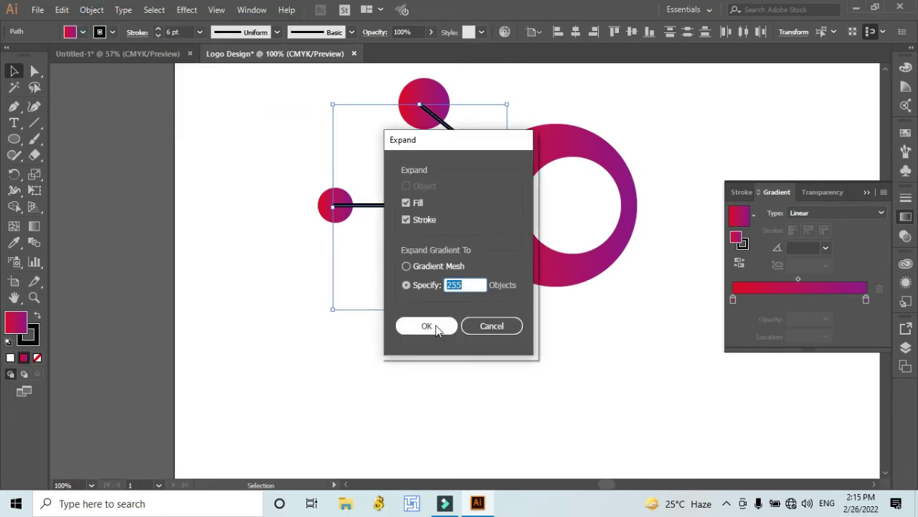
{"action": "left_click", "coordinate": [427, 327]}
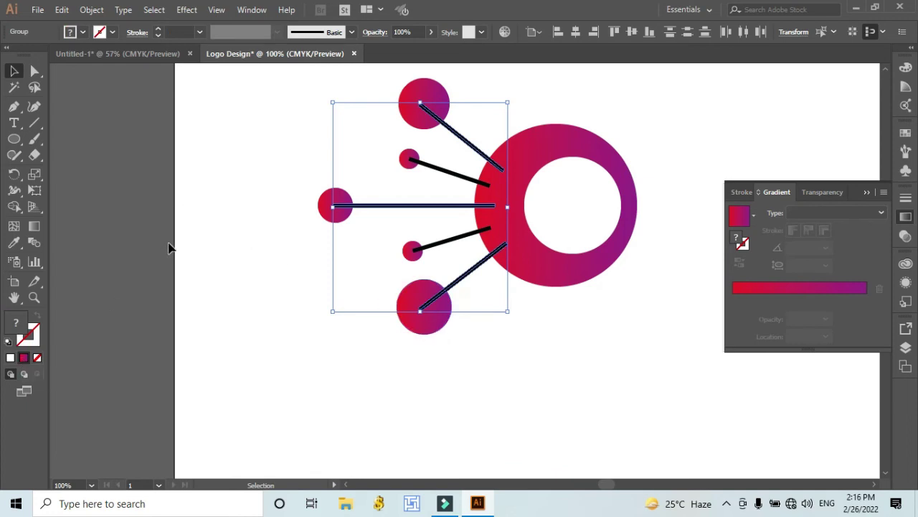
{"action": "left_click", "coordinate": [91, 9]}
{"action": "left_click", "coordinate": [164, 138]}
{"action": "left_click", "coordinate": [91, 9]}
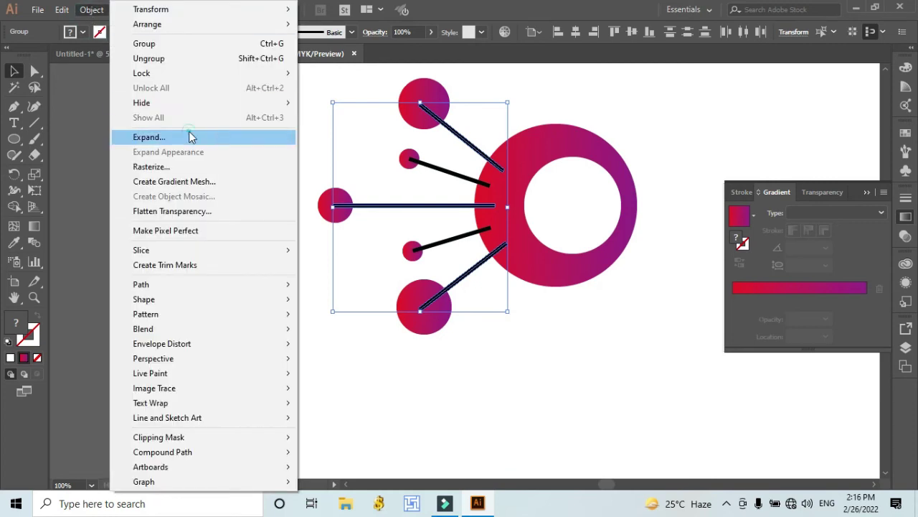
{"action": "key", "text": "Escape"}
{"action": "left_click", "coordinate": [220, 145]}
- Fill the expanded horizontal line with the red-to-purple linear gradient
{"action": "left_click", "coordinate": [399, 205]}
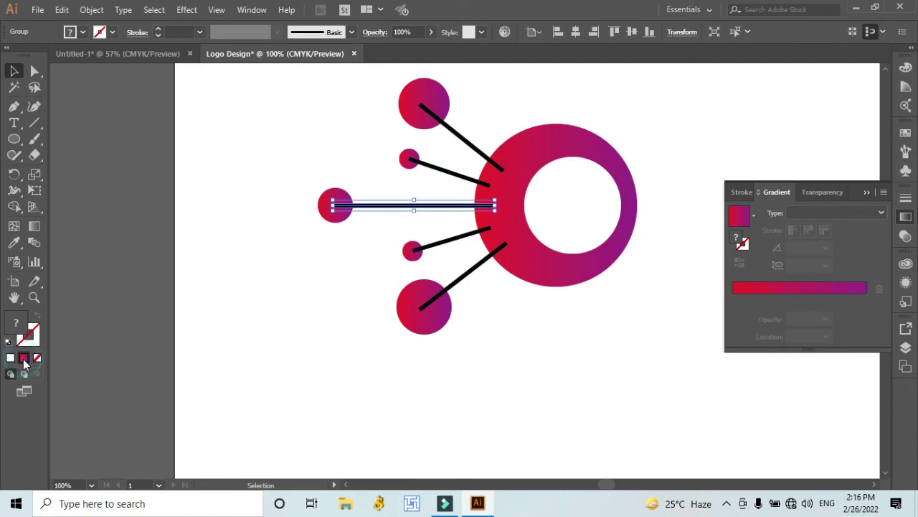
{"action": "left_click", "coordinate": [219, 308]}
{"action": "left_click", "coordinate": [417, 206]}
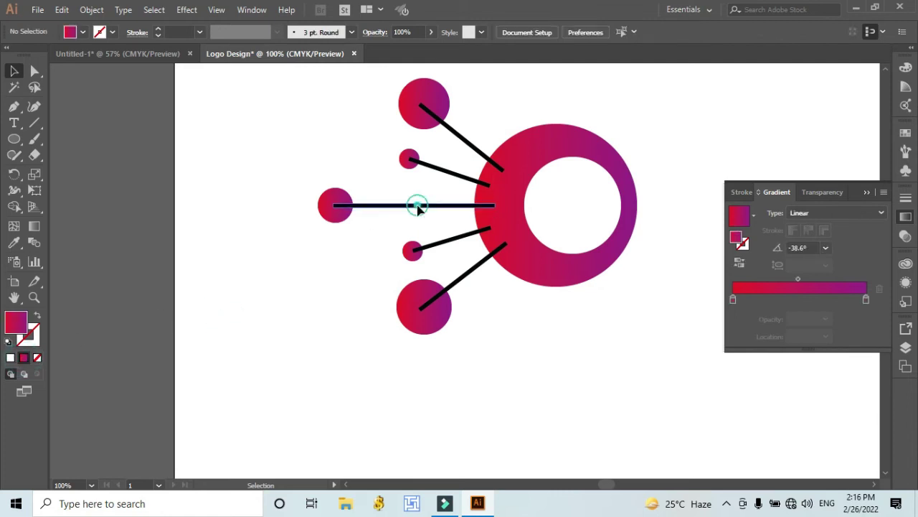
{"action": "left_click", "coordinate": [417, 206]}
{"action": "left_click", "coordinate": [84, 33]}
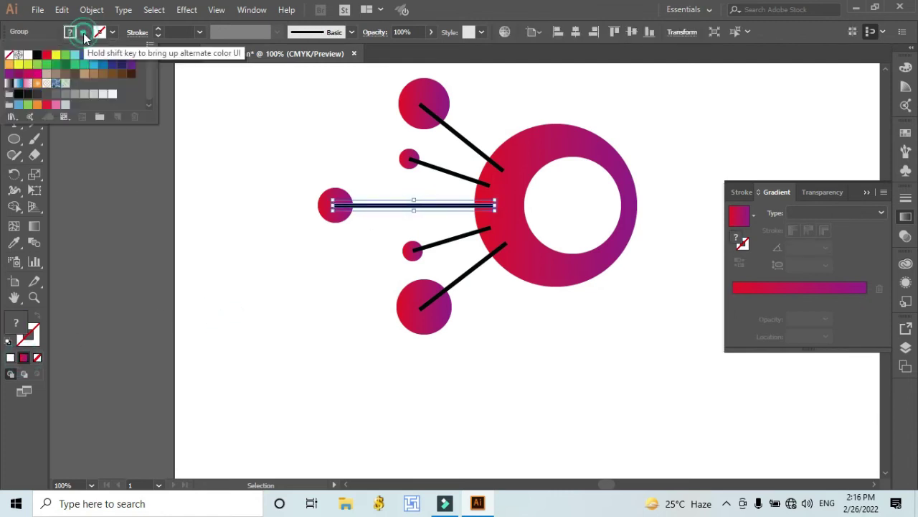
{"action": "left_click", "coordinate": [47, 56]}
{"action": "left_click", "coordinate": [23, 357]}
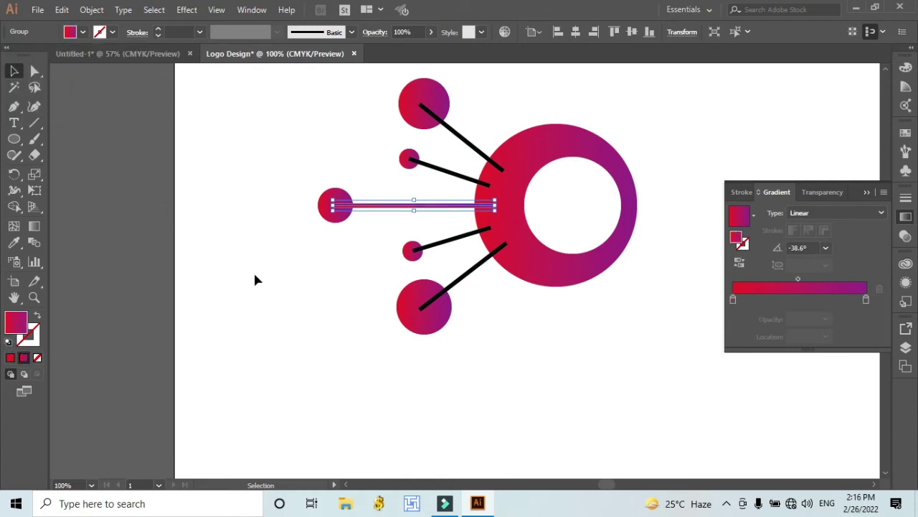
- Reverse the horizontal line's gradient by swapping the stop colours, with purple at its outer end and red at the ring
{"action": "left_click_drag", "start_coordinate": [866, 299], "coordinate": [901, 300]}
{"action": "left_click_drag", "start_coordinate": [774, 301], "coordinate": [729, 300]}
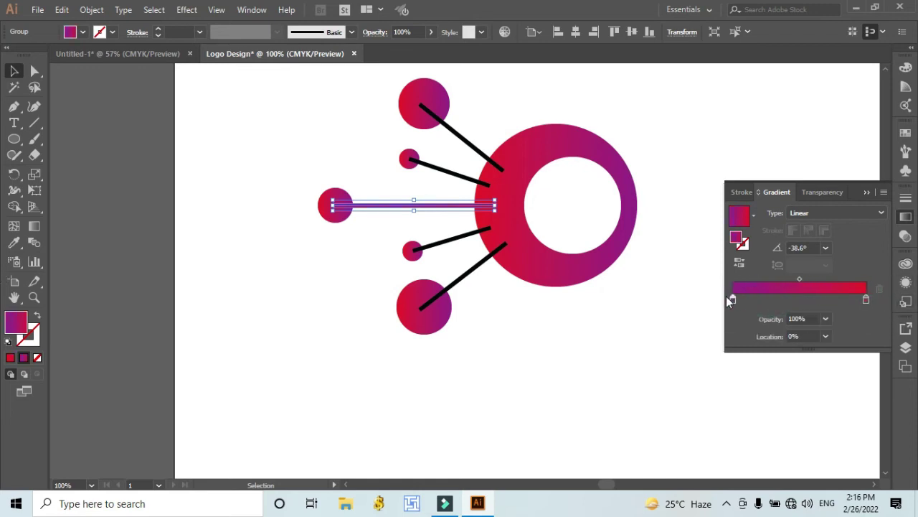
{"action": "left_click", "coordinate": [637, 320]}
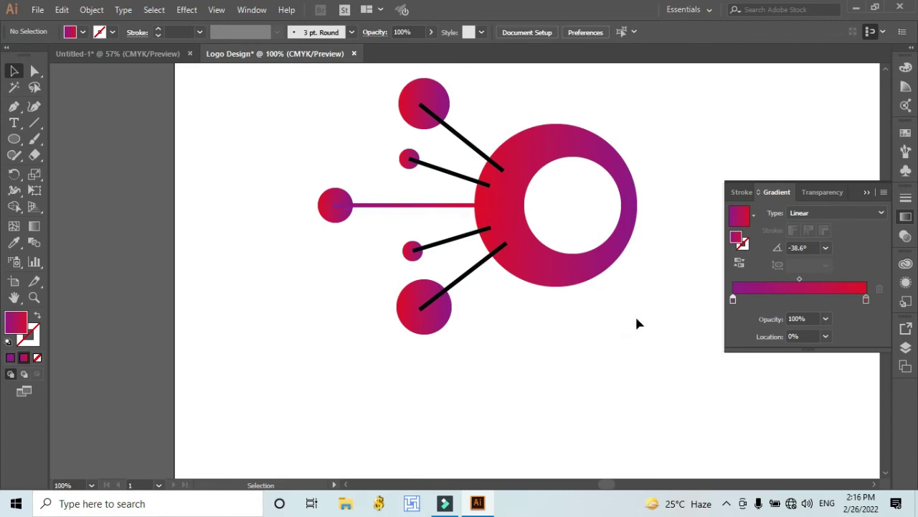
{"action": "left_click", "coordinate": [485, 267]}
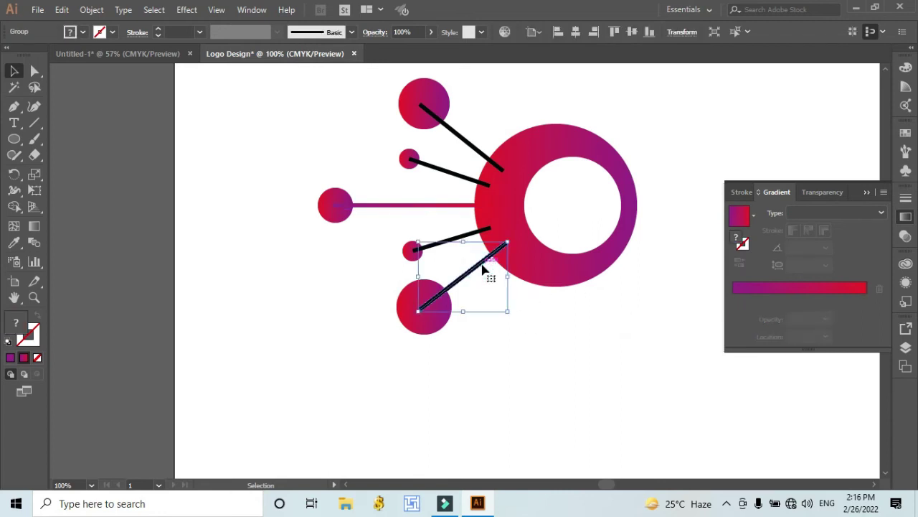
{"action": "left_click", "coordinate": [97, 10]}
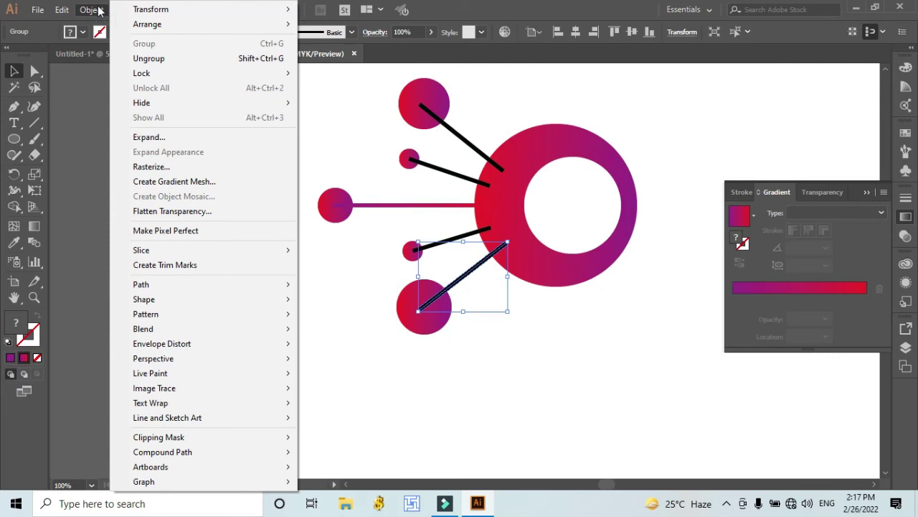
{"action": "left_click", "coordinate": [149, 137]}
{"action": "left_click", "coordinate": [282, 262]}
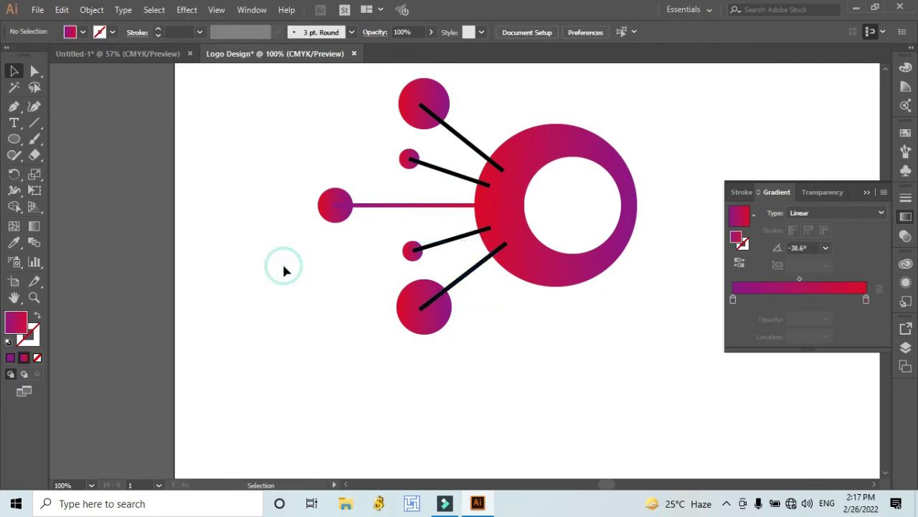
- Copy the horizontal line's purple-to-red gradient onto the upper and lower diagonal lines with the Eyedropper
{"action": "left_click", "coordinate": [467, 272]}
{"action": "left_click", "coordinate": [470, 147], "text": "shift"}
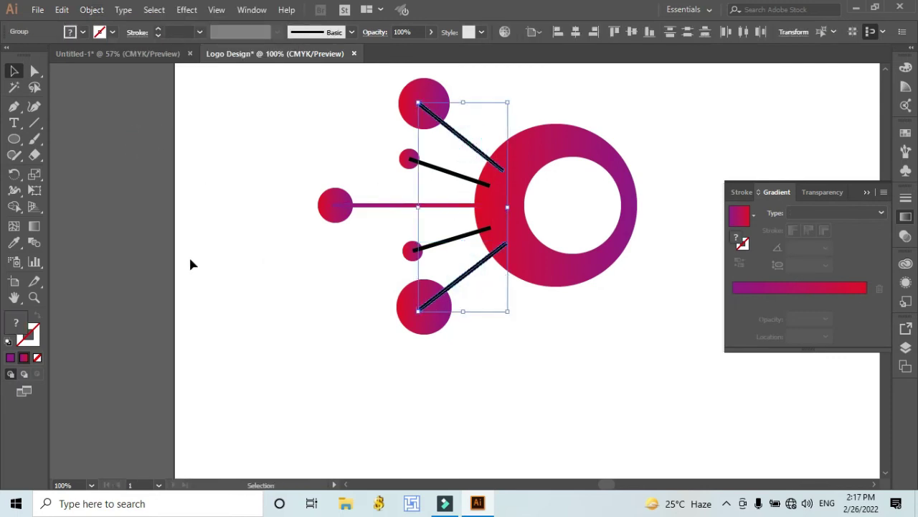
{"action": "left_click", "coordinate": [13, 242]}
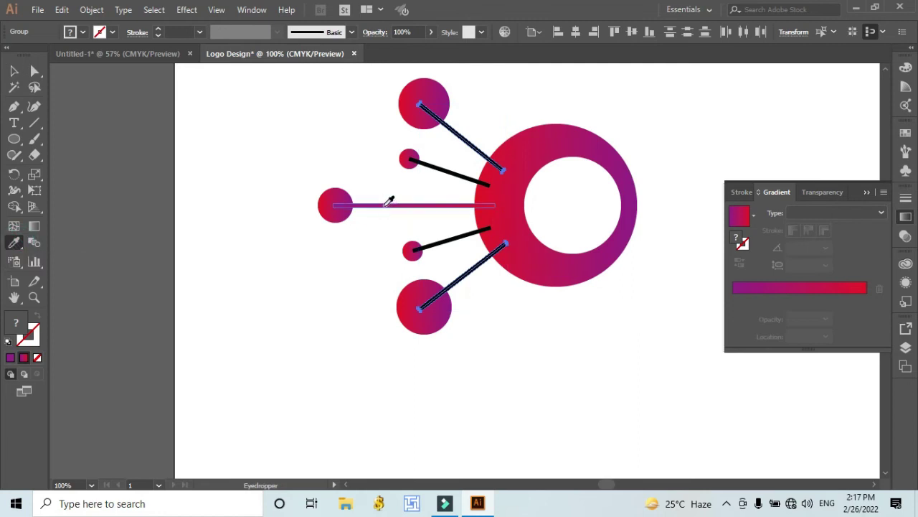
{"action": "left_click", "coordinate": [387, 204]}
{"action": "left_click", "coordinate": [14, 71]}
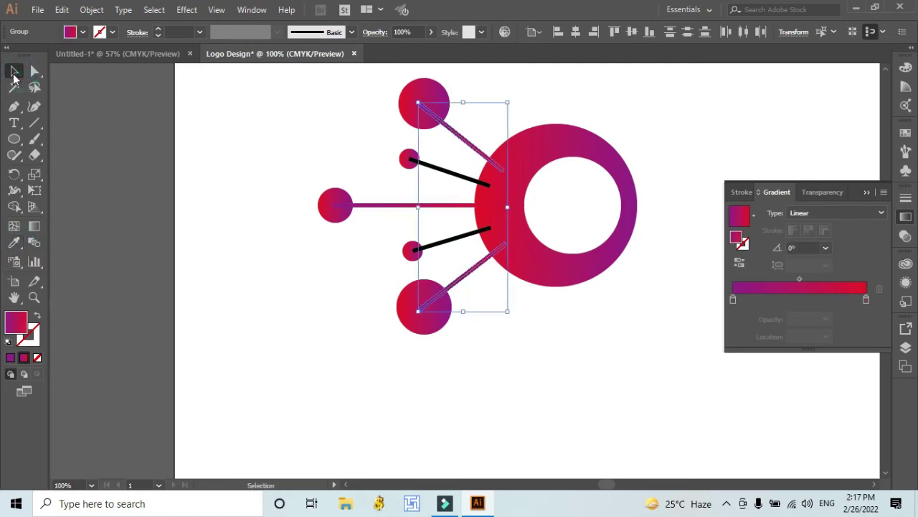
{"action": "left_click", "coordinate": [208, 179]}
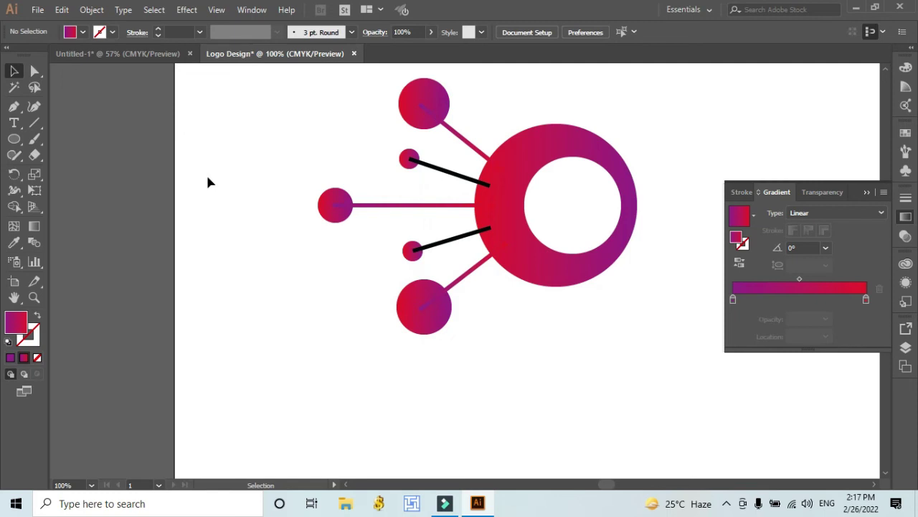
{"action": "left_click", "coordinate": [462, 135]}
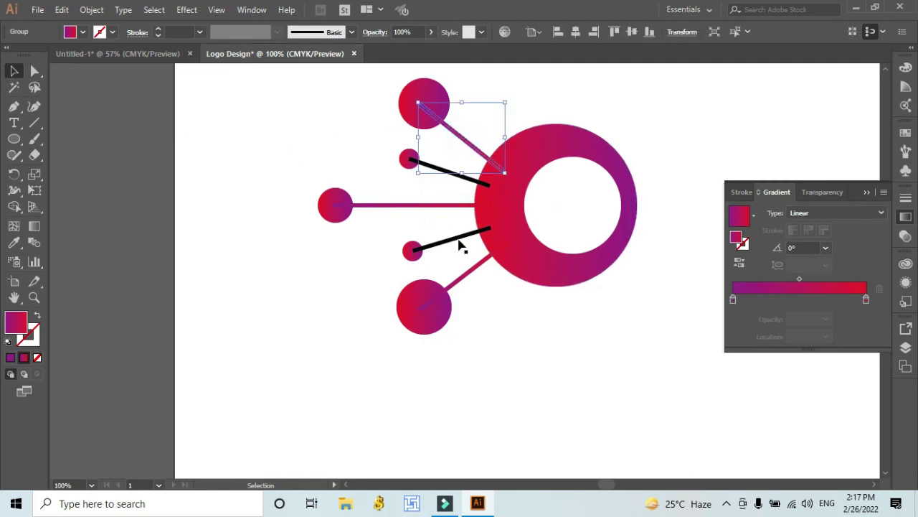
{"action": "key", "text": "shift"}
{"action": "key", "text": "shift"}
{"action": "key", "text": "shift"}
{"action": "key", "text": "shift"}
{"action": "key", "text": "shift"}
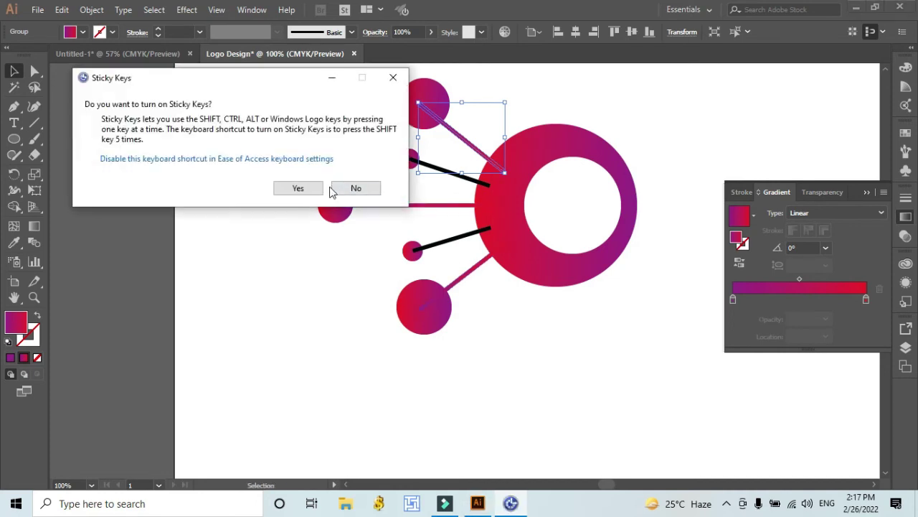
{"action": "left_click", "coordinate": [353, 188]}
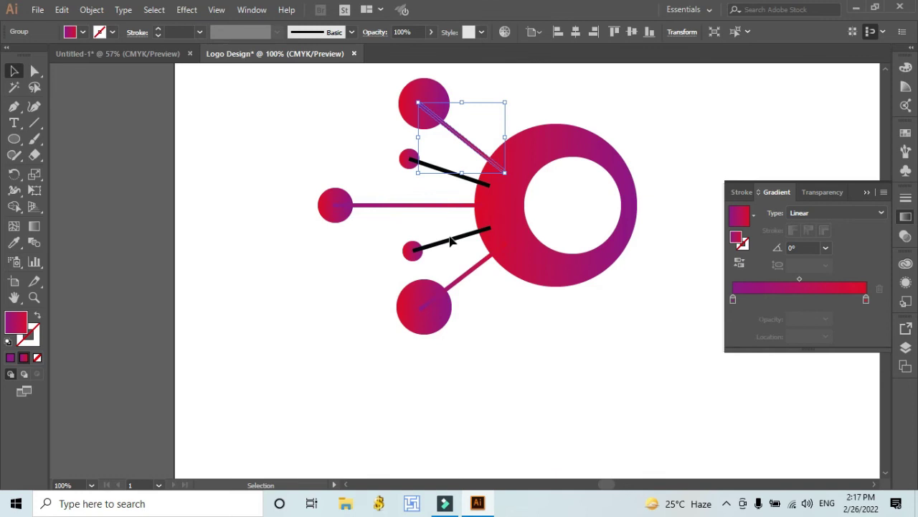
{"action": "left_click", "coordinate": [457, 205], "text": "shift"}
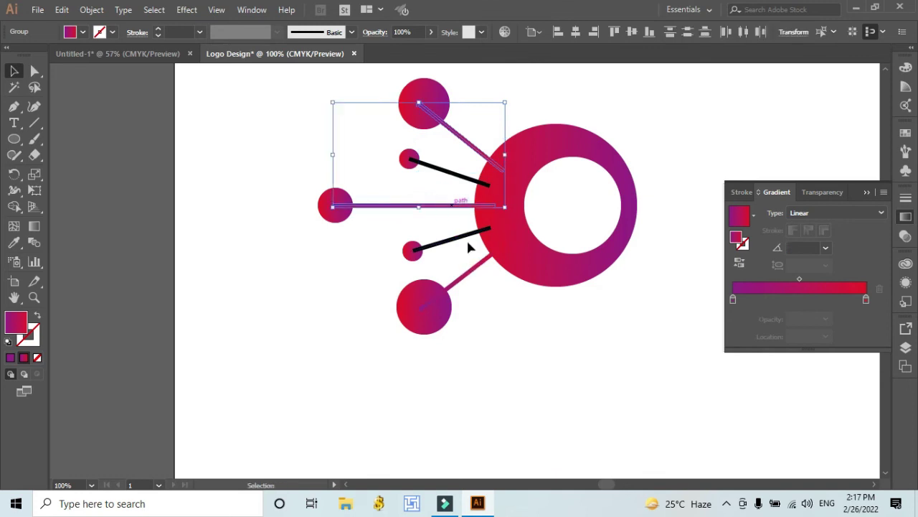
{"action": "left_click", "coordinate": [474, 269], "text": "shift"}
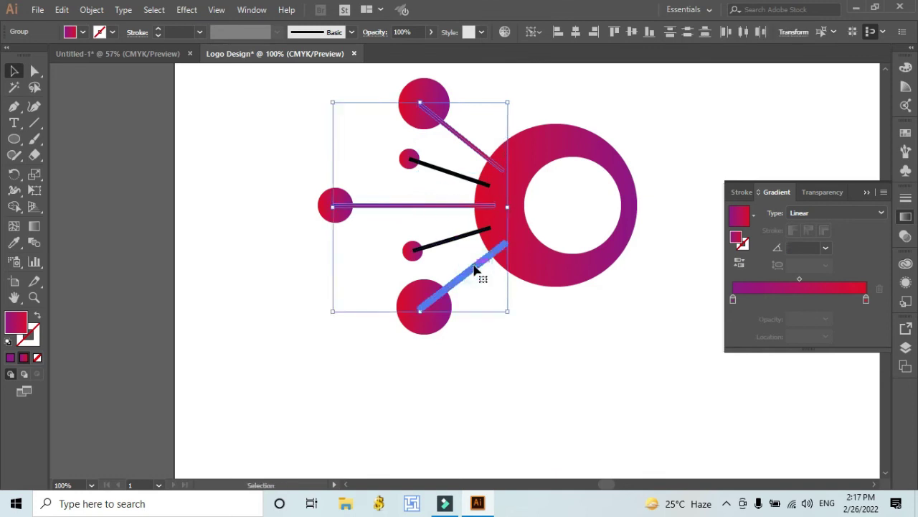
{"action": "left_click", "coordinate": [453, 256]}
{"action": "right_click", "coordinate": [453, 254]}
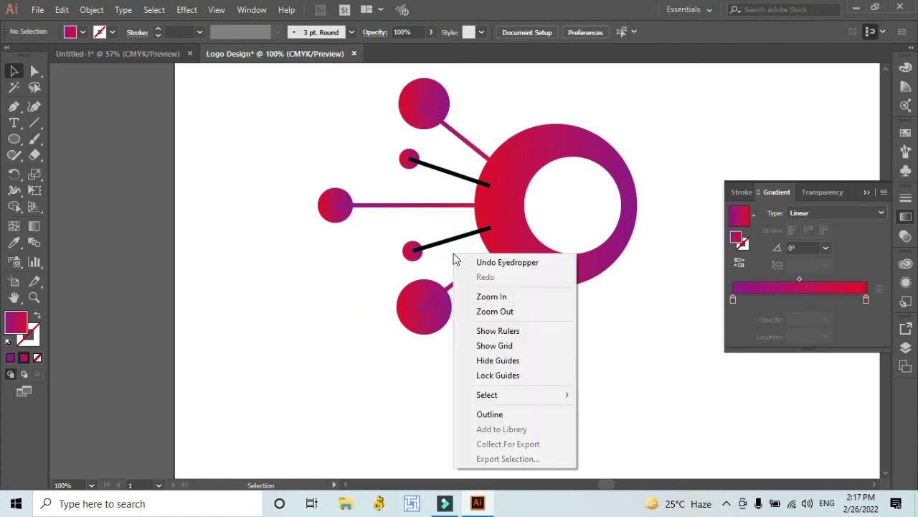
{"action": "left_click", "coordinate": [382, 396]}
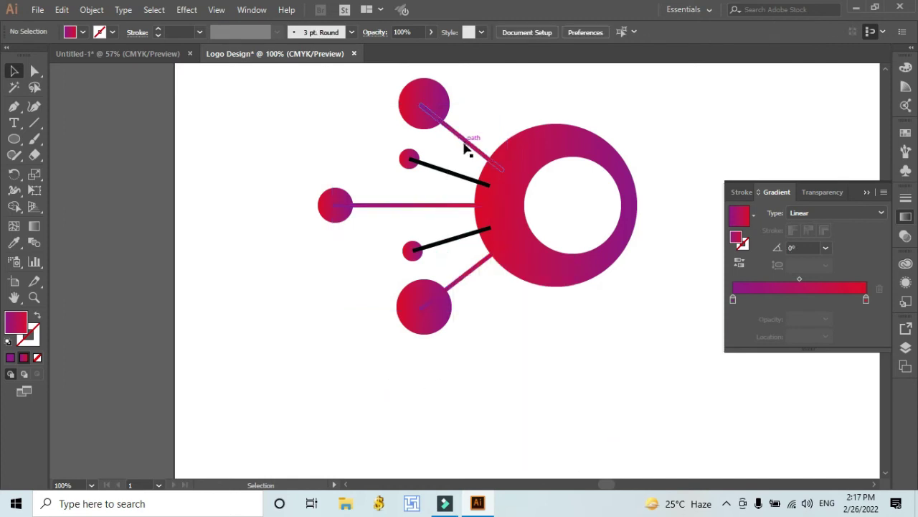
- Send the upper diagonal, horizontal and lower diagonal lines to the back, behind the circles and the ring
{"action": "left_click", "coordinate": [464, 147]}
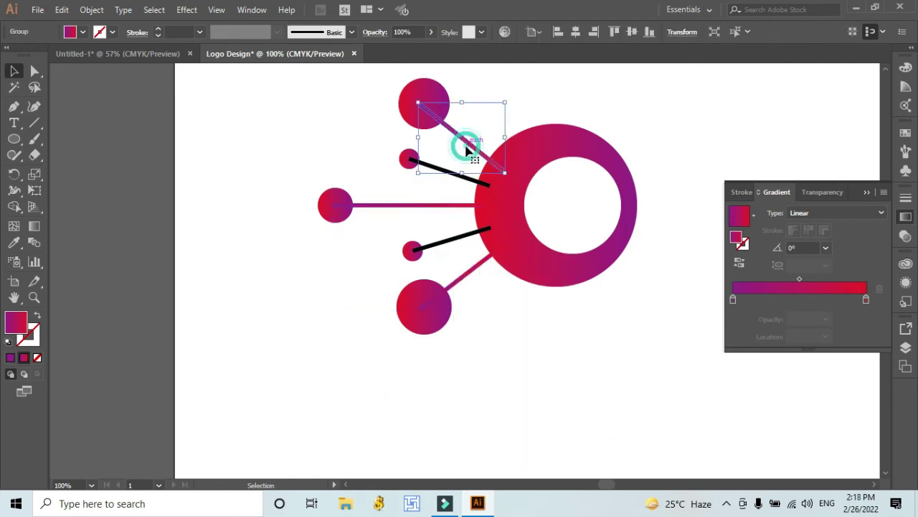
{"action": "left_click", "coordinate": [458, 206], "text": "shift"}
{"action": "left_click", "coordinate": [485, 260], "text": "shift"}
{"action": "right_click", "coordinate": [483, 262]}
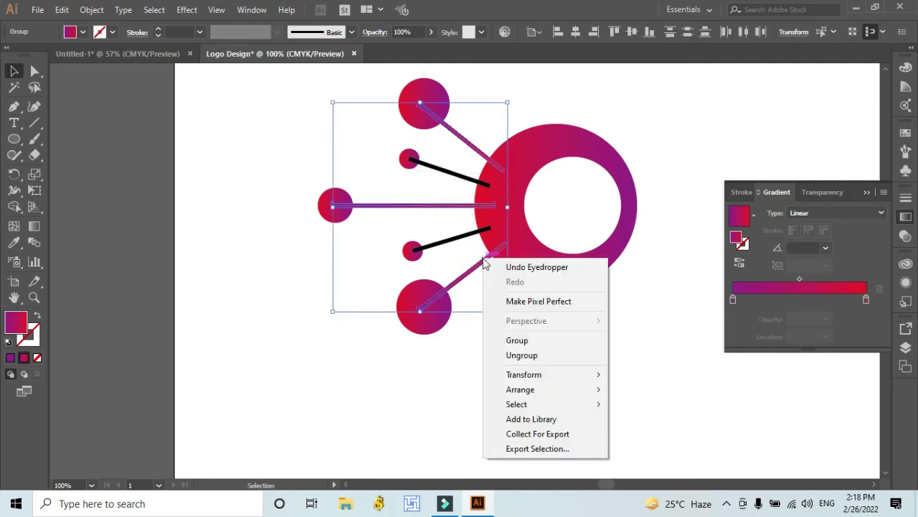
{"action": "mouse_move", "coordinate": [529, 390]}
{"action": "left_click", "coordinate": [669, 433]}
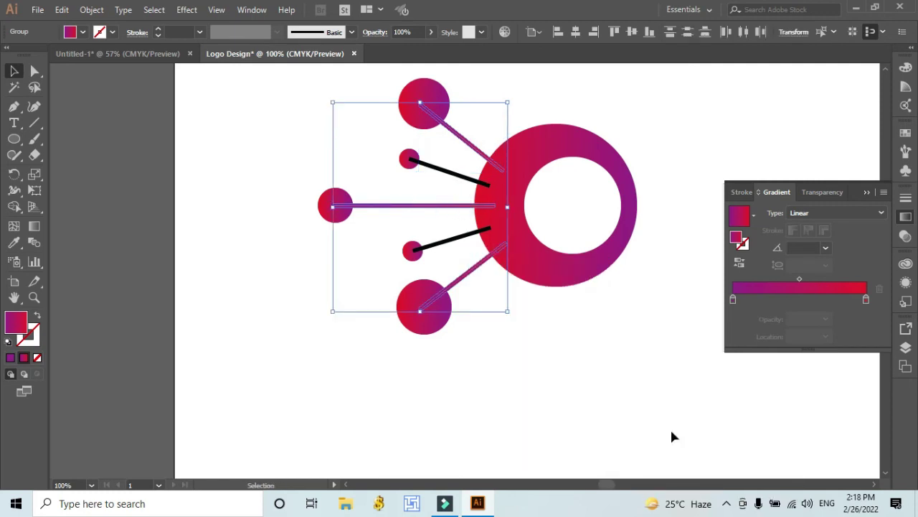
{"action": "left_click", "coordinate": [602, 392]}
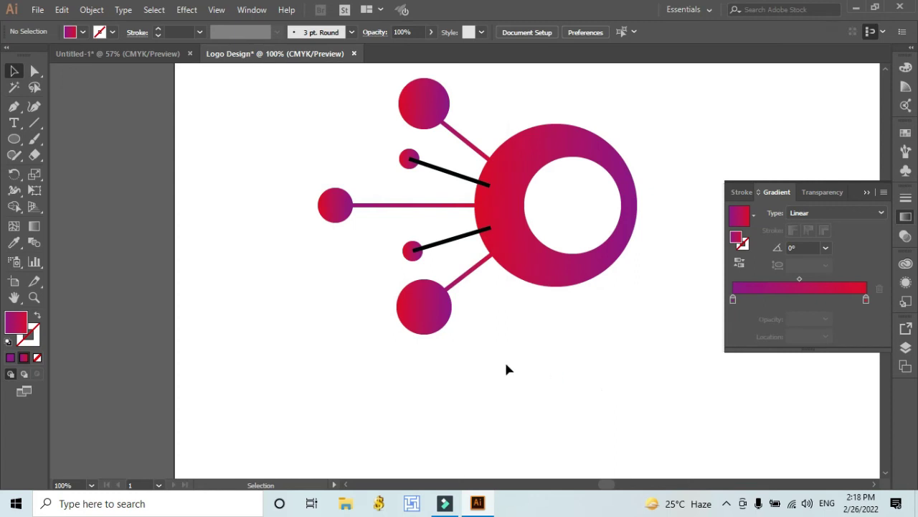
- Set the stroke weight of the two black intermediate lines to 4 pt
{"action": "left_click", "coordinate": [456, 238]}
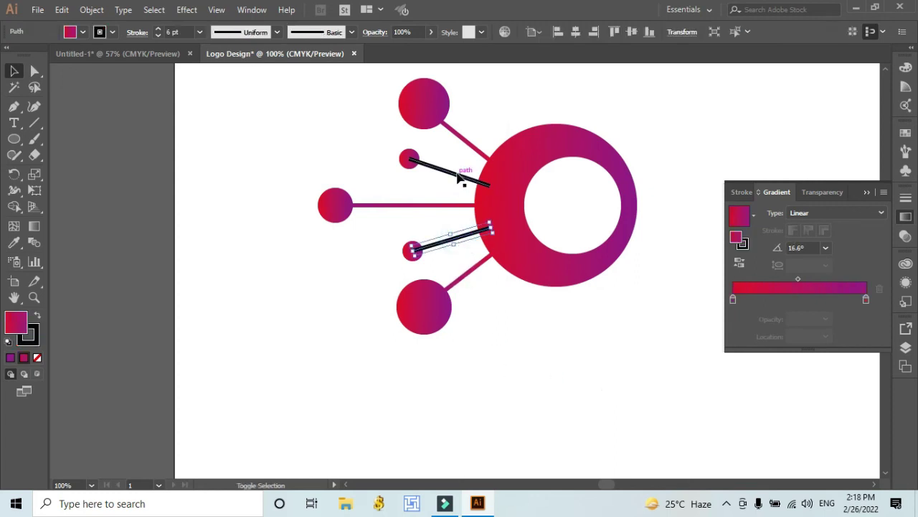
{"action": "left_click", "coordinate": [467, 178], "text": "shift"}
{"action": "left_click", "coordinate": [158, 36]}
{"action": "left_click", "coordinate": [158, 36]}
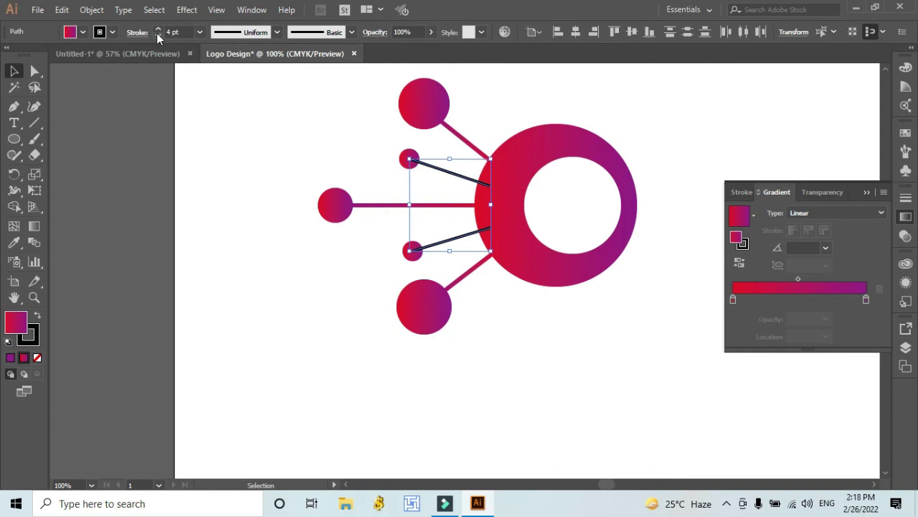
- Expand the fill and stroke of both intermediate lines, specifying 255 objects for gradients
{"action": "left_click", "coordinate": [92, 9]}
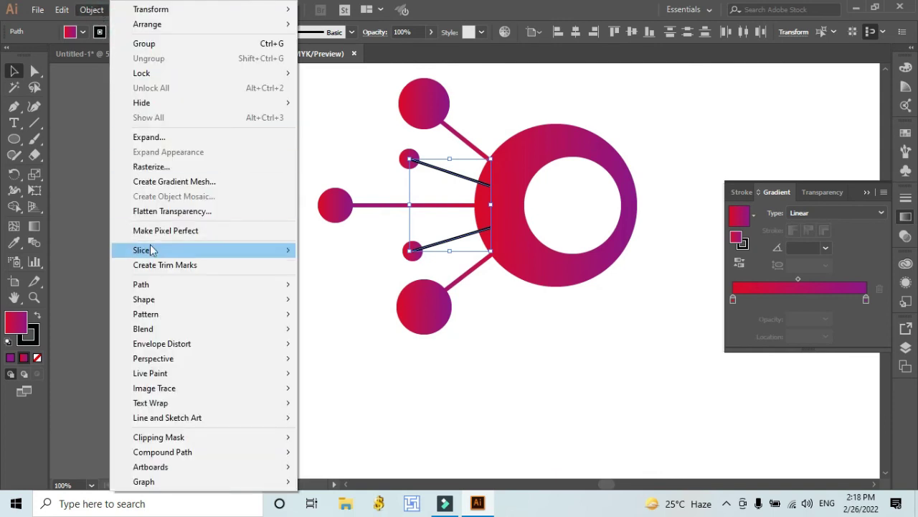
{"action": "left_click", "coordinate": [152, 137]}
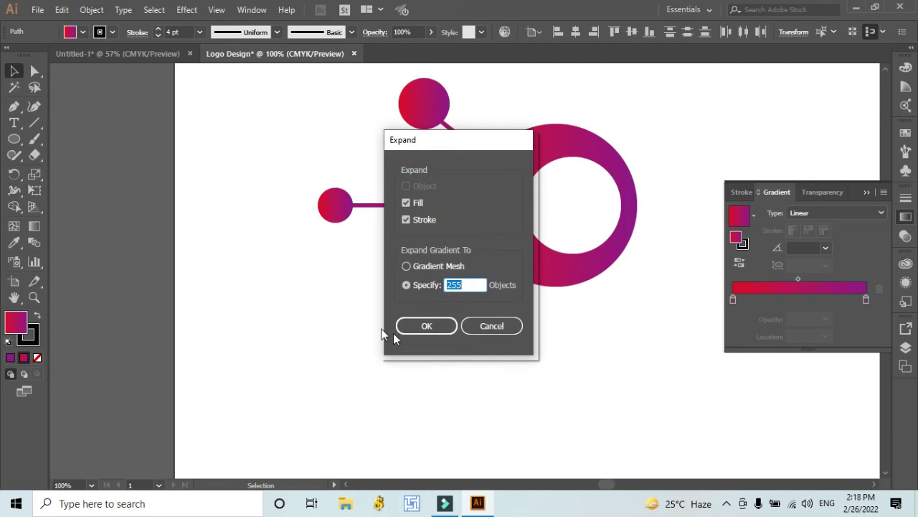
{"action": "left_click", "coordinate": [435, 326]}
{"action": "left_click", "coordinate": [26, 358]}
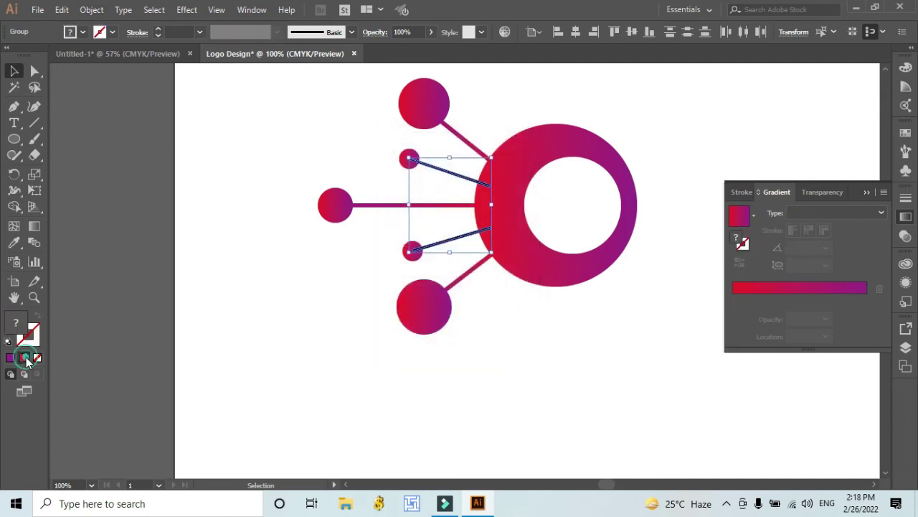
- Send both expanded intermediate lines to the back, behind the small circles and the ring
{"action": "right_click", "coordinate": [453, 240]}
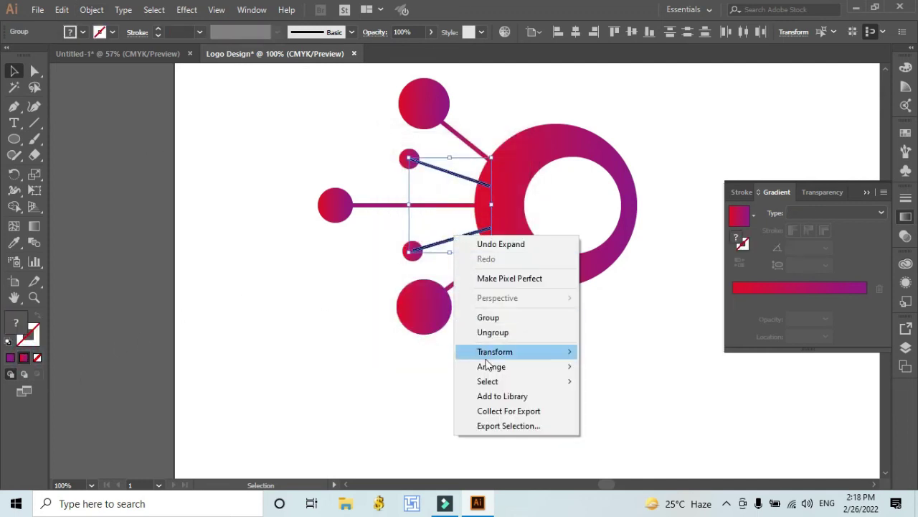
{"action": "mouse_move", "coordinate": [531, 369]}
{"action": "left_click", "coordinate": [614, 413]}
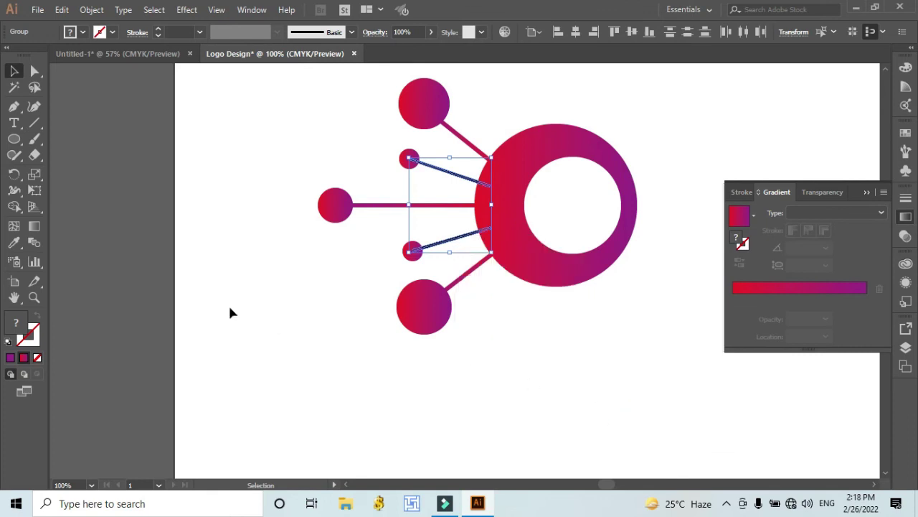
{"action": "left_click", "coordinate": [107, 298]}
- Copy the lower diagonal line's gradient onto the upper intermediate line with the Eyedropper
{"action": "left_click", "coordinate": [442, 171]}
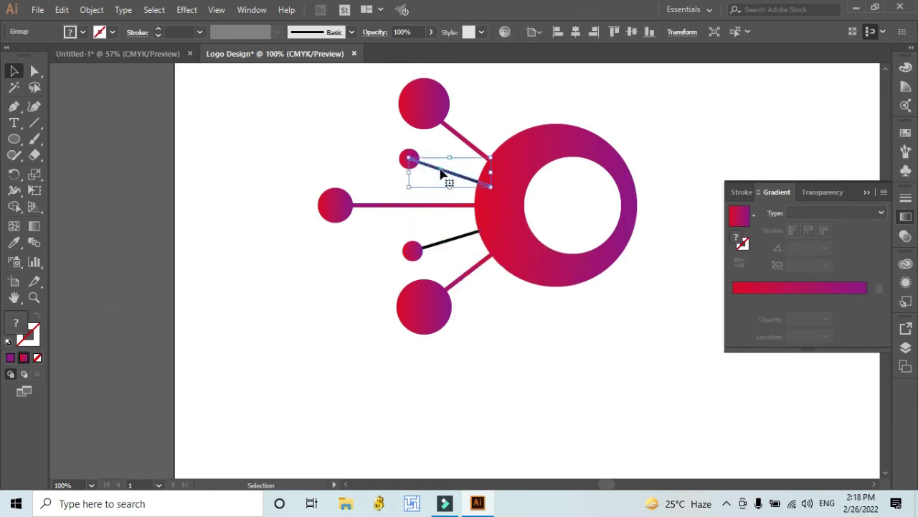
{"action": "left_click", "coordinate": [13, 243]}
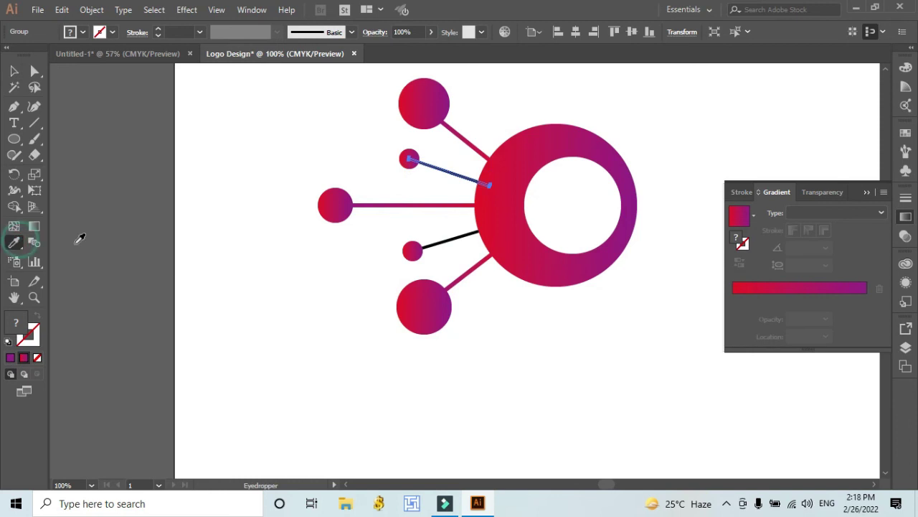
{"action": "left_click", "coordinate": [457, 277]}
{"action": "left_click", "coordinate": [14, 70]}
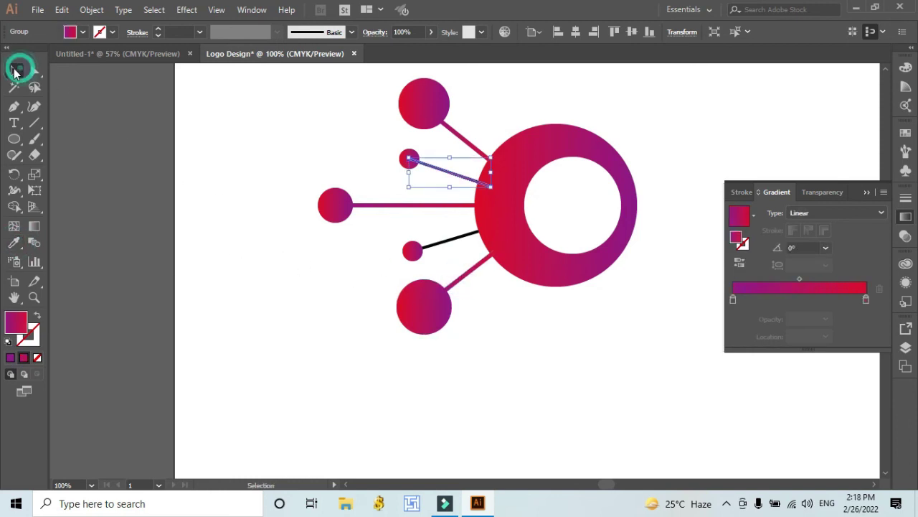
{"action": "left_click", "coordinate": [224, 190]}
- Apply the lower diagonal line's gradient to the lower intermediate line by sampling it with the Eyedropper
{"action": "left_click", "coordinate": [459, 237]}
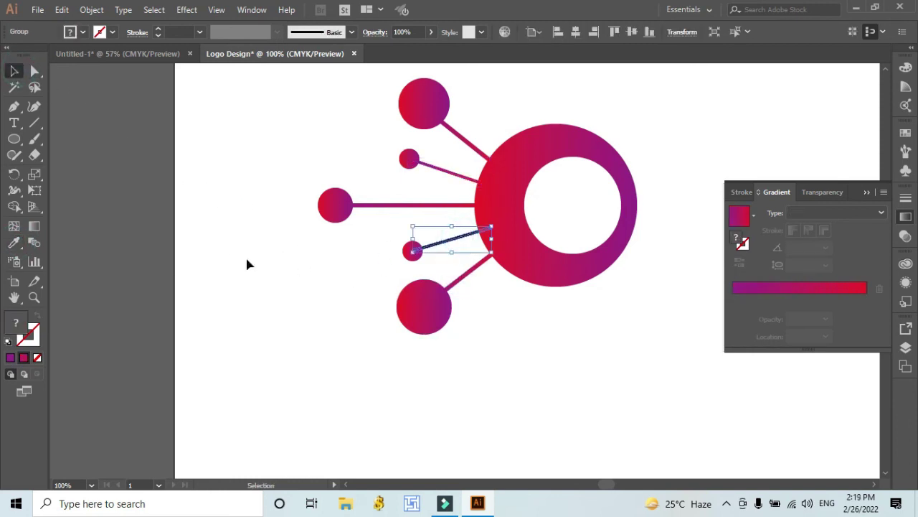
{"action": "left_click", "coordinate": [13, 244]}
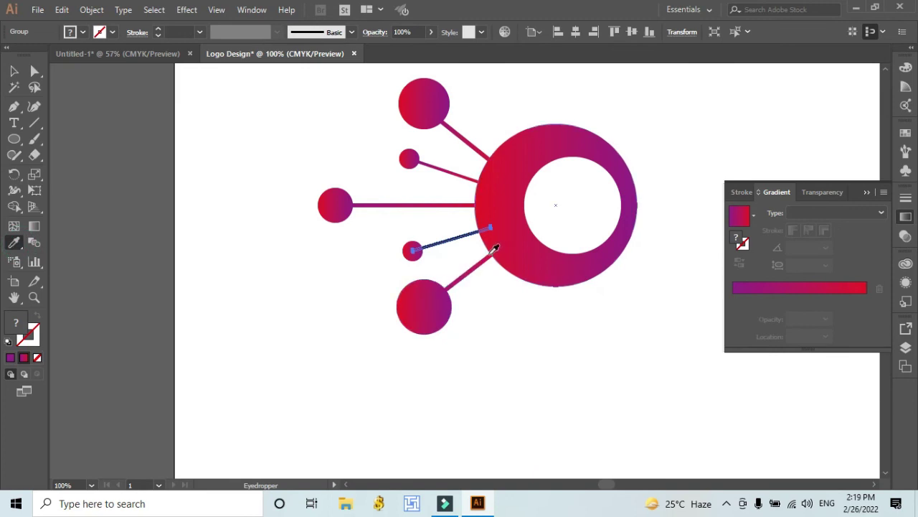
{"action": "left_click", "coordinate": [492, 256]}
{"action": "left_click", "coordinate": [14, 71]}
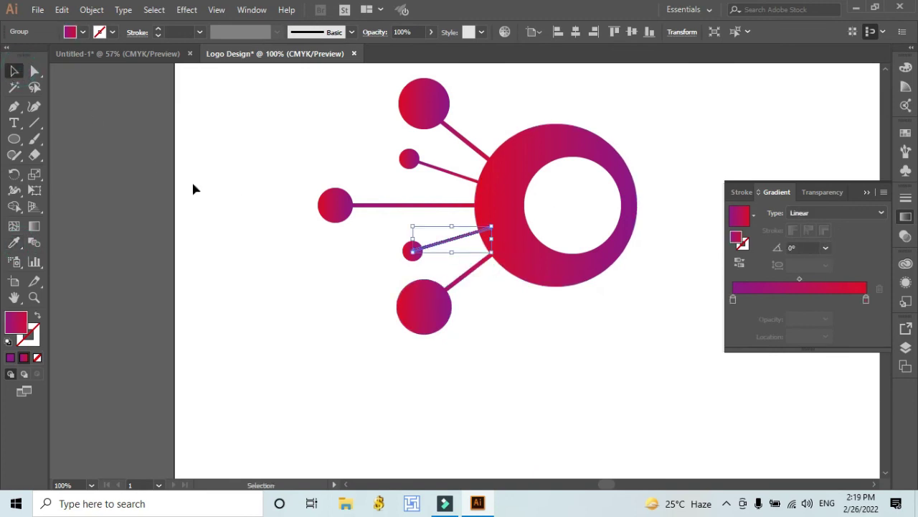
{"action": "left_click", "coordinate": [226, 245]}
- Subtract the smaller inner circle from the larger gradient circle using Pathfinder's Minus Front
{"action": "key", "text": "ctrl+minus"}
{"action": "key", "text": "ctrl+minus"}
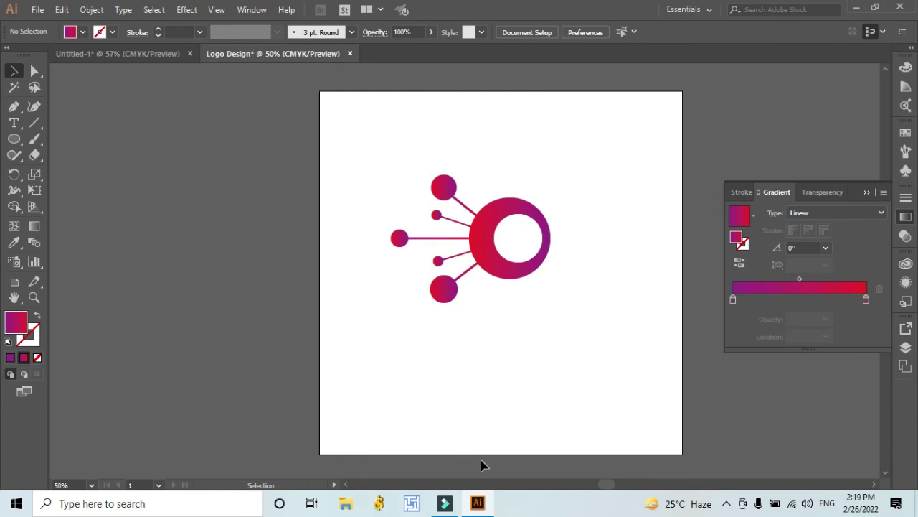
{"action": "left_click", "coordinate": [529, 241]}
{"action": "left_click", "coordinate": [553, 186]}
{"action": "left_click_drag", "start_coordinate": [536, 182], "coordinate": [523, 290]}
{"action": "left_click", "coordinate": [594, 225]}
{"action": "left_click_drag", "start_coordinate": [570, 207], "coordinate": [528, 236]}
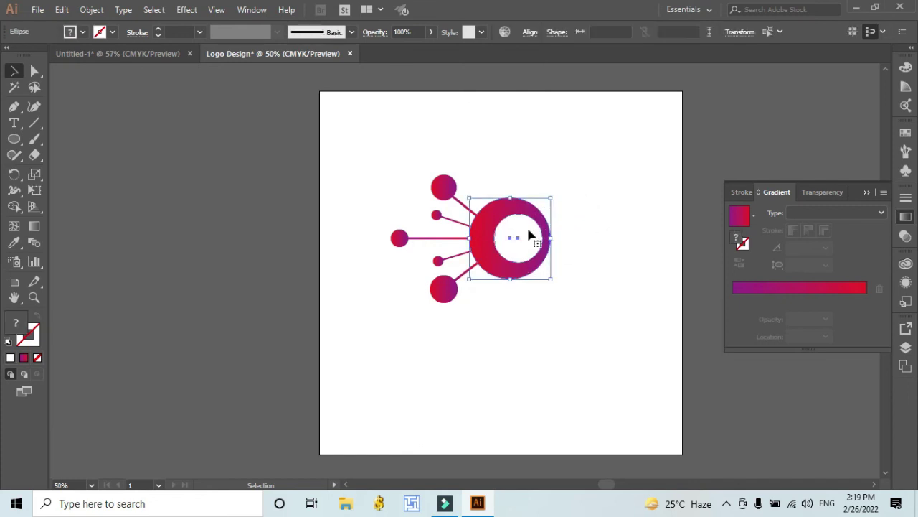
{"action": "right_click", "coordinate": [530, 235]}
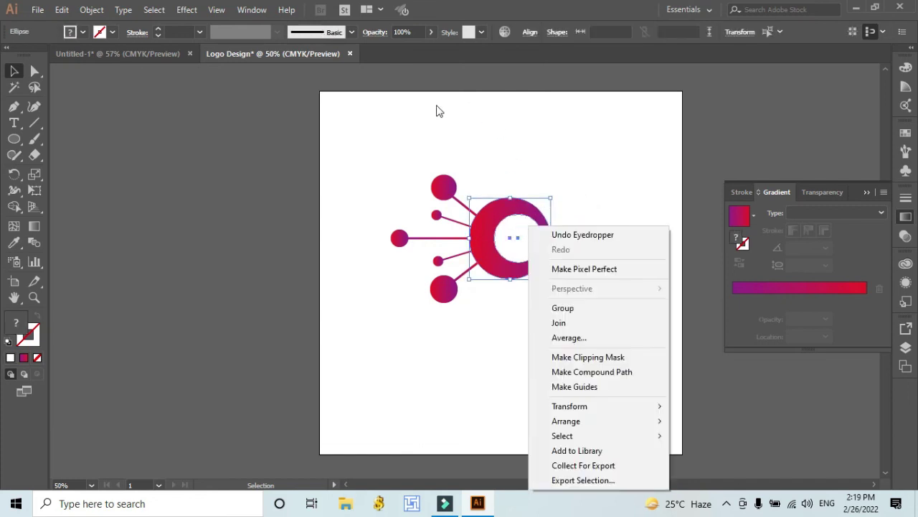
{"action": "left_click", "coordinate": [252, 10]}
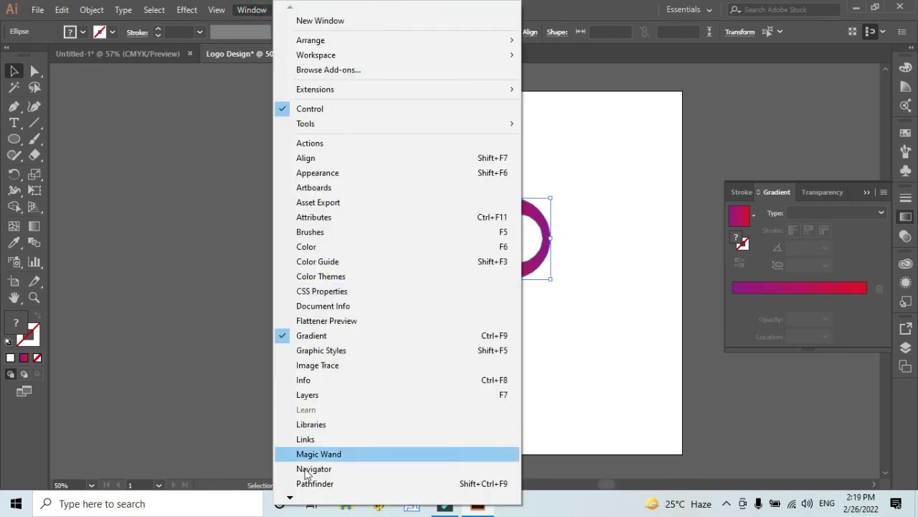
{"action": "left_click", "coordinate": [339, 484]}
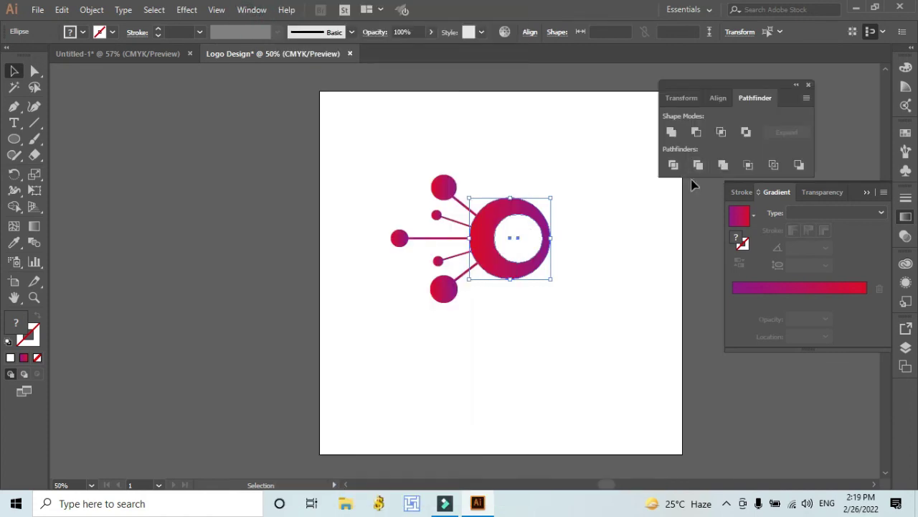
{"action": "left_click", "coordinate": [696, 132]}
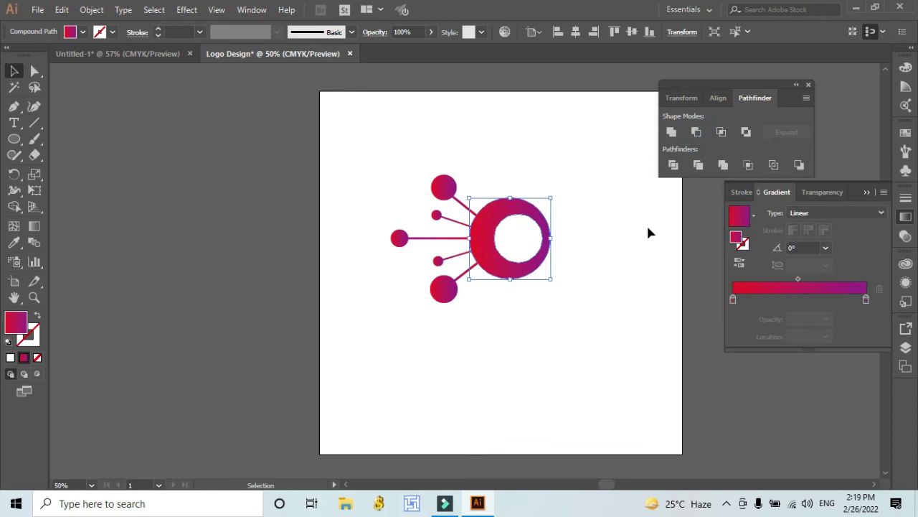
{"action": "right_click", "coordinate": [541, 257]}
{"action": "left_click", "coordinate": [608, 209]}
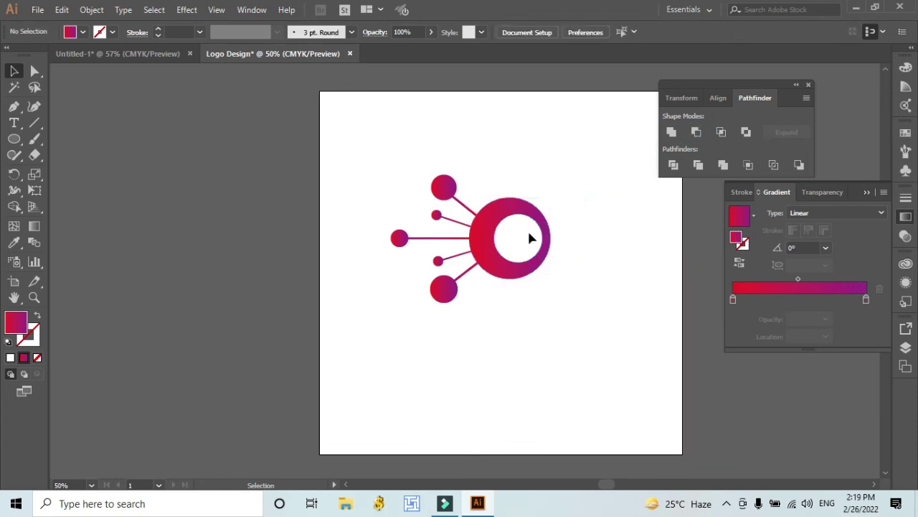
{"action": "left_click", "coordinate": [546, 261]}
{"action": "right_click", "coordinate": [543, 250]}
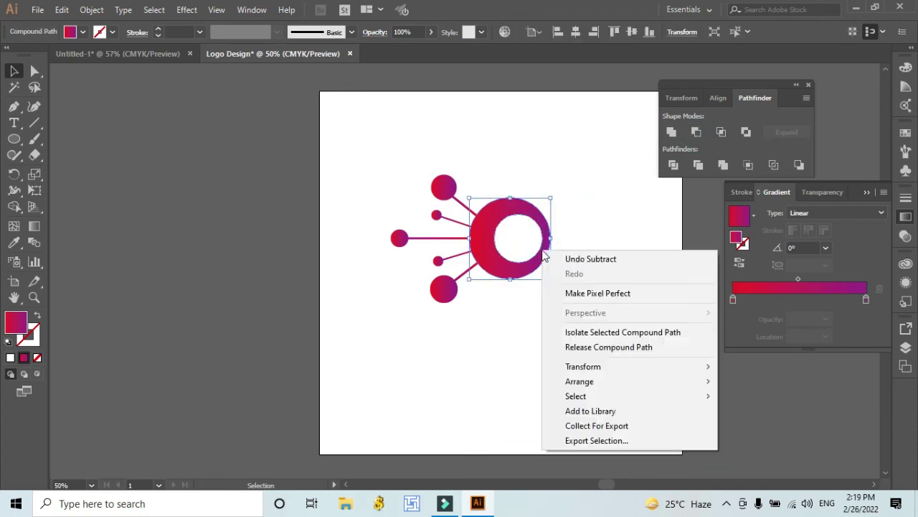
{"action": "left_click", "coordinate": [586, 205]}
{"action": "left_click", "coordinate": [544, 239]}
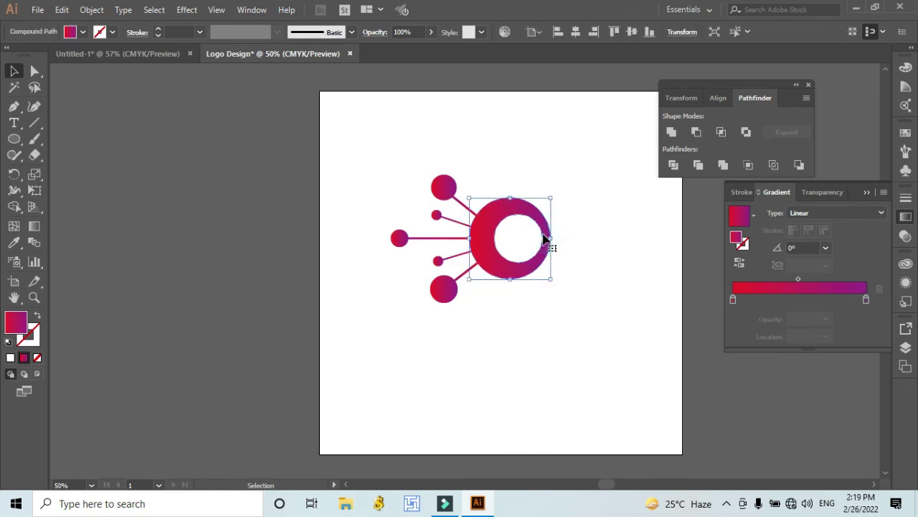
{"action": "right_click", "coordinate": [546, 238]}
{"action": "right_click", "coordinate": [528, 238]}
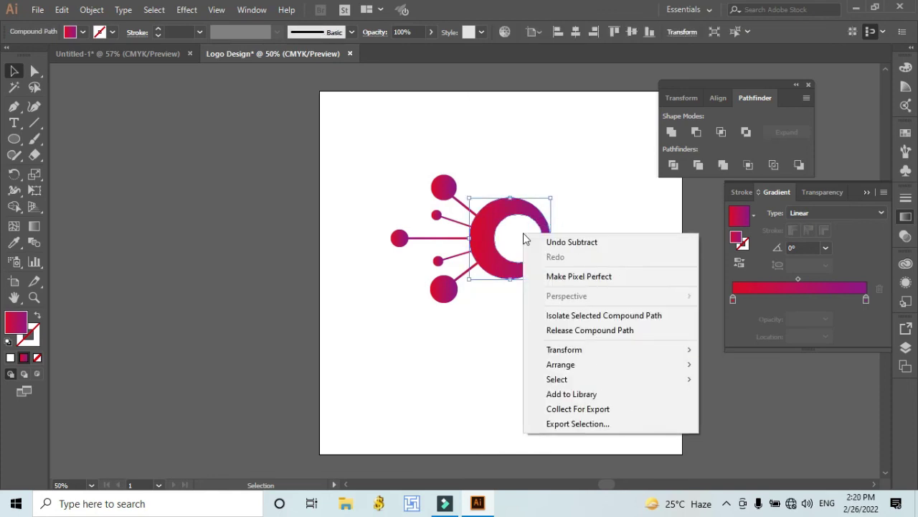
{"action": "left_click", "coordinate": [609, 174]}
- Apply Pathfinder's Divide to the ring's compound path
{"action": "left_click", "coordinate": [544, 248]}
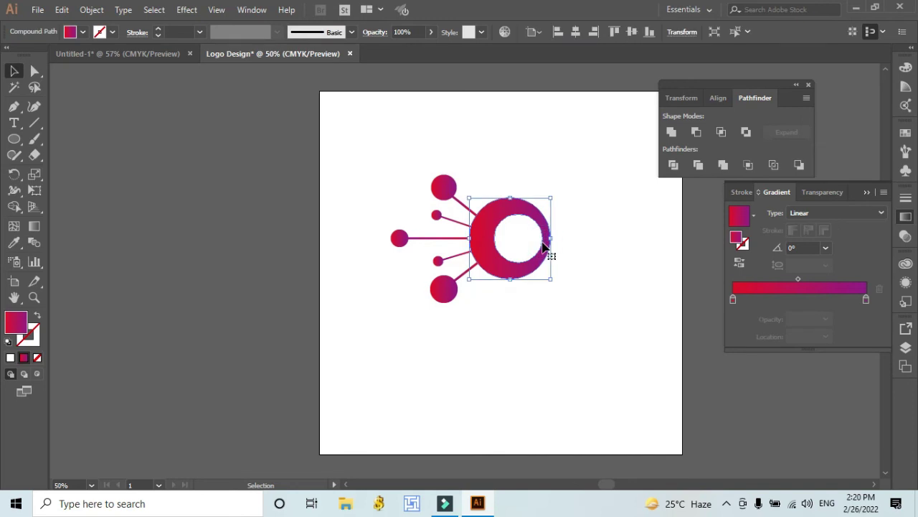
{"action": "left_click", "coordinate": [673, 166]}
{"action": "left_click", "coordinate": [620, 229]}
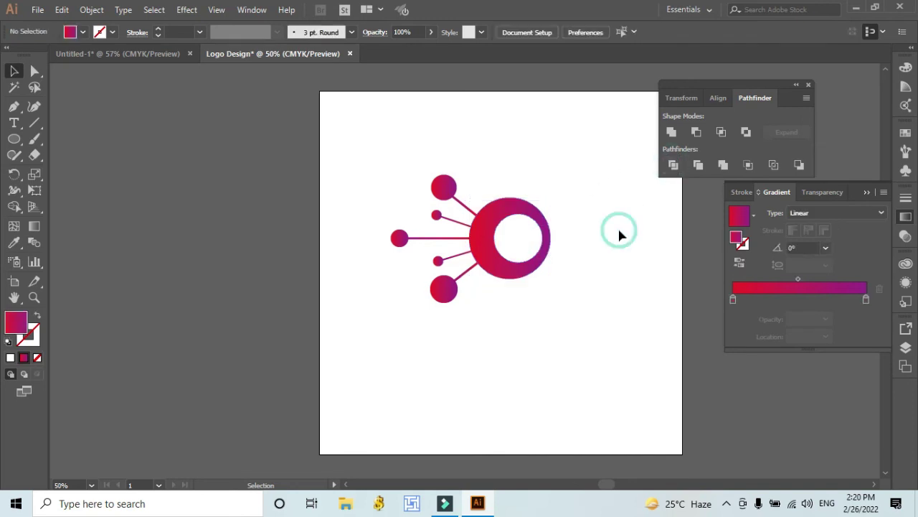
- Ungroup the divided ring into its separate shapes and deselect it
{"action": "left_click", "coordinate": [539, 260]}
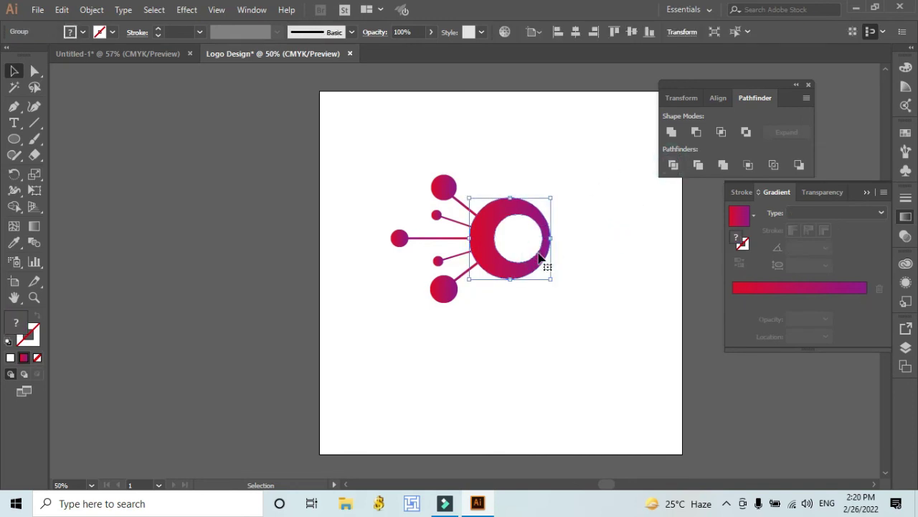
{"action": "left_click", "coordinate": [524, 247]}
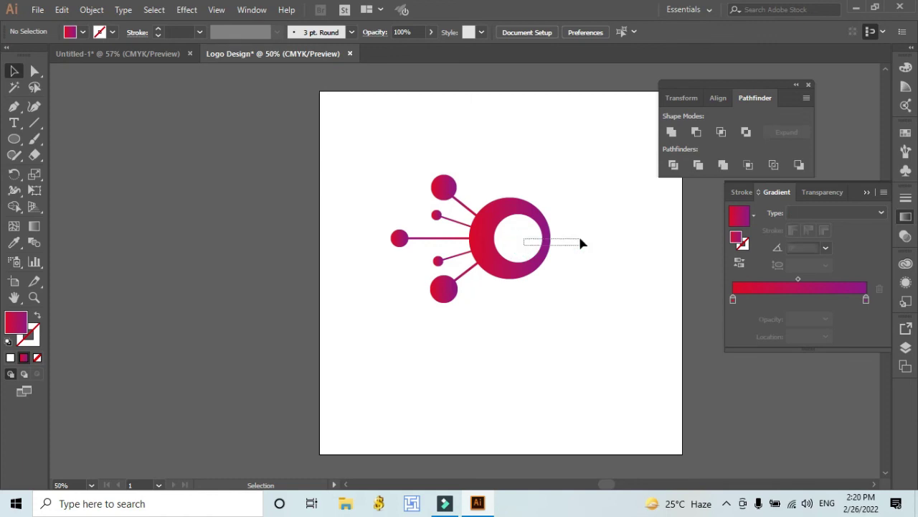
{"action": "left_click", "coordinate": [536, 242]}
{"action": "right_click", "coordinate": [536, 241]}
{"action": "left_click", "coordinate": [574, 338]}
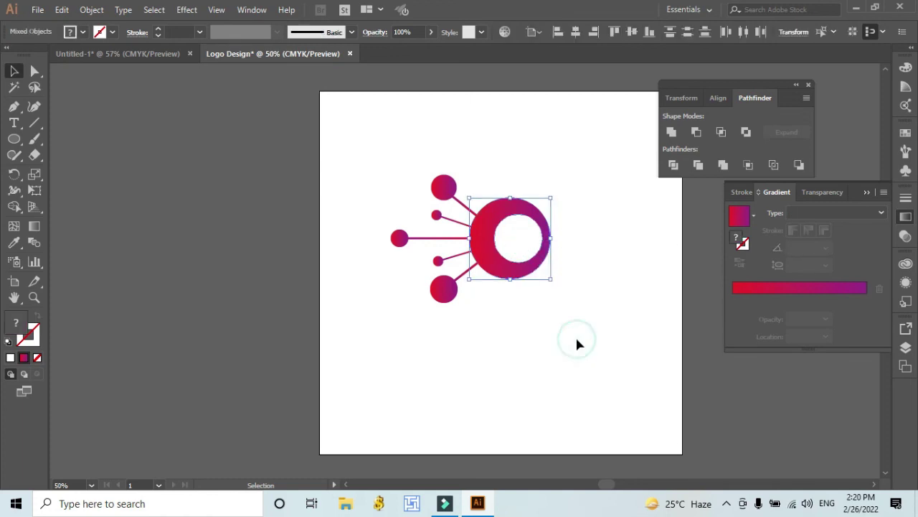
{"action": "left_click", "coordinate": [596, 272]}
{"action": "left_click", "coordinate": [536, 260]}
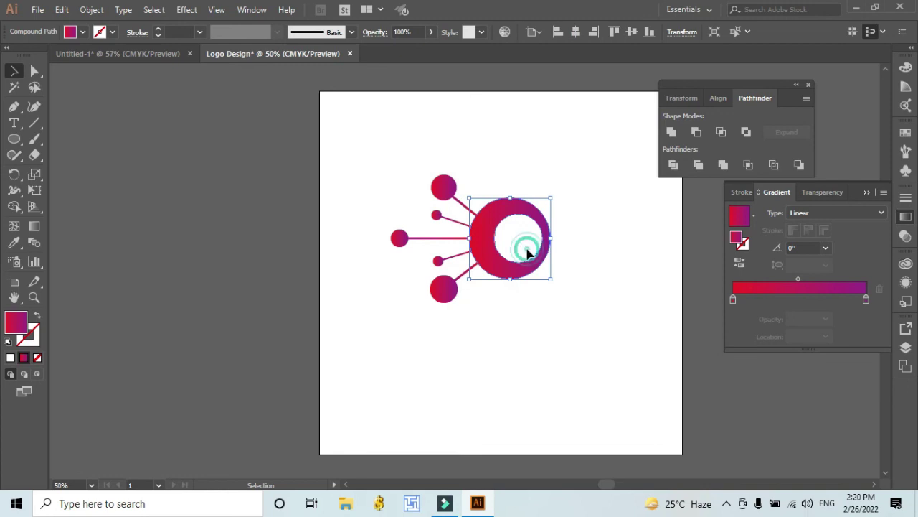
{"action": "left_click", "coordinate": [528, 248]}
{"action": "left_click", "coordinate": [538, 259]}
{"action": "right_click", "coordinate": [536, 257]}
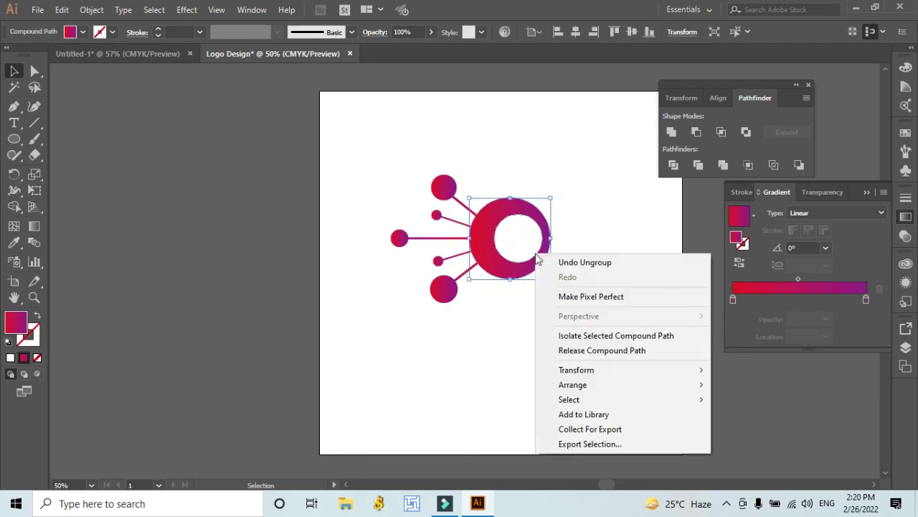
{"action": "left_click", "coordinate": [580, 228]}
{"action": "left_click", "coordinate": [578, 229]}
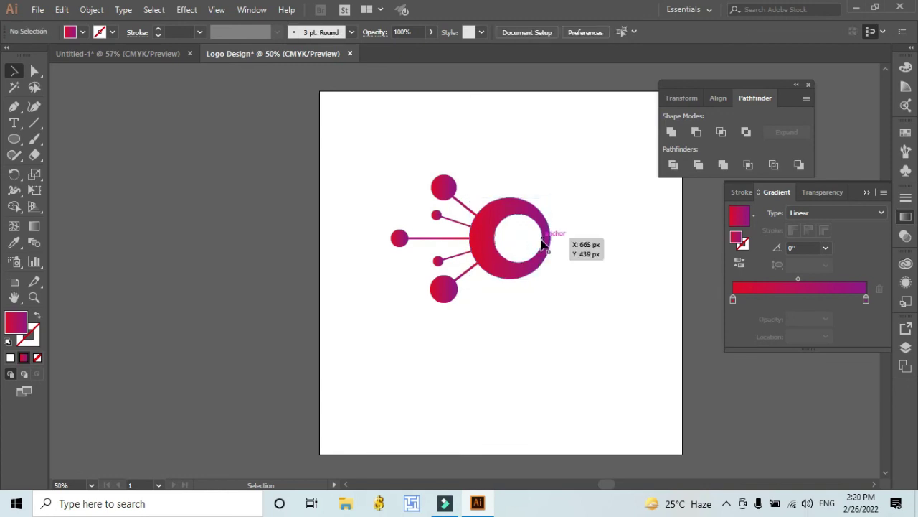
- Try moving the ring up and to the right, away from the radiating lines, and undo the move
{"action": "left_click", "coordinate": [541, 244]}
{"action": "left_click_drag", "start_coordinate": [543, 244], "coordinate": [625, 222]}
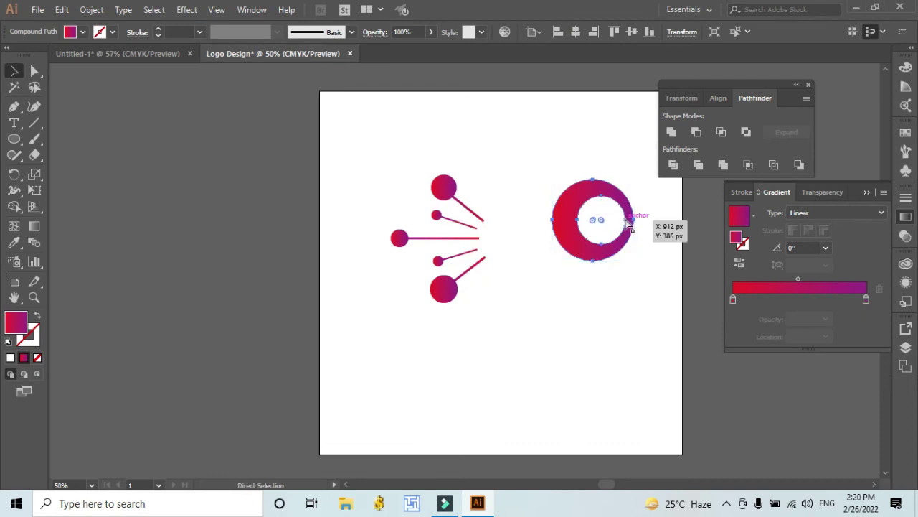
{"action": "key", "text": "ctrl+z"}
{"action": "left_click", "coordinate": [625, 223]}
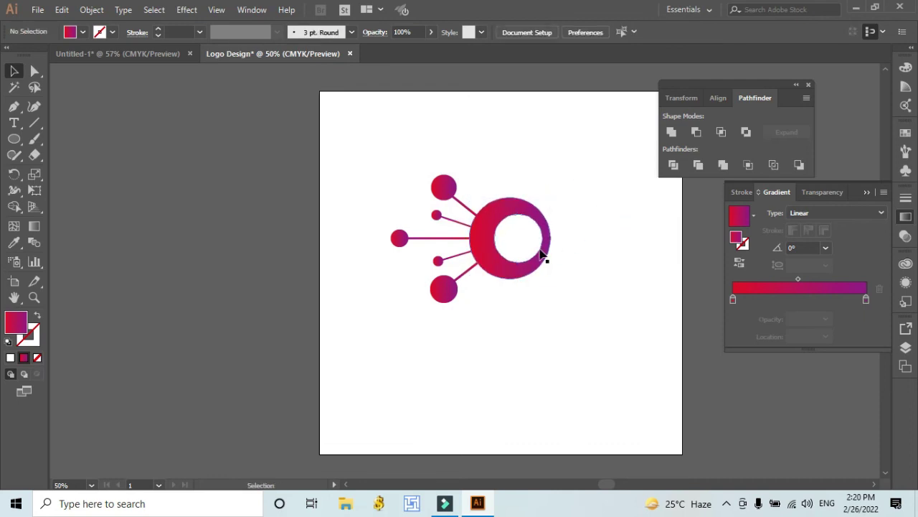
- Divide all the ring's shapes again with Pathfinder and undo a trial of the Exclude shape mode
{"action": "left_click", "coordinate": [538, 248]}
{"action": "left_click", "coordinate": [617, 214]}
{"action": "left_click_drag", "start_coordinate": [528, 192], "coordinate": [526, 237]}
{"action": "left_click", "coordinate": [674, 166]}
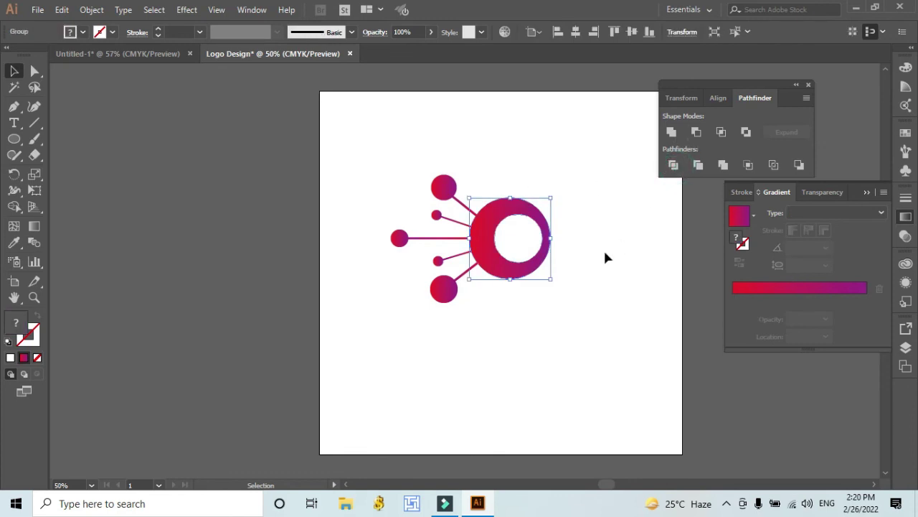
{"action": "left_click", "coordinate": [746, 132]}
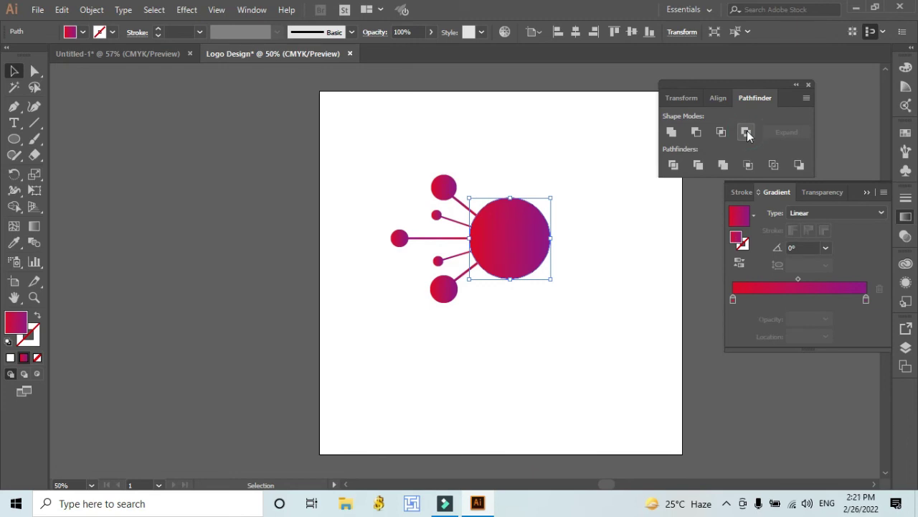
{"action": "key", "text": "ctrl+z"}
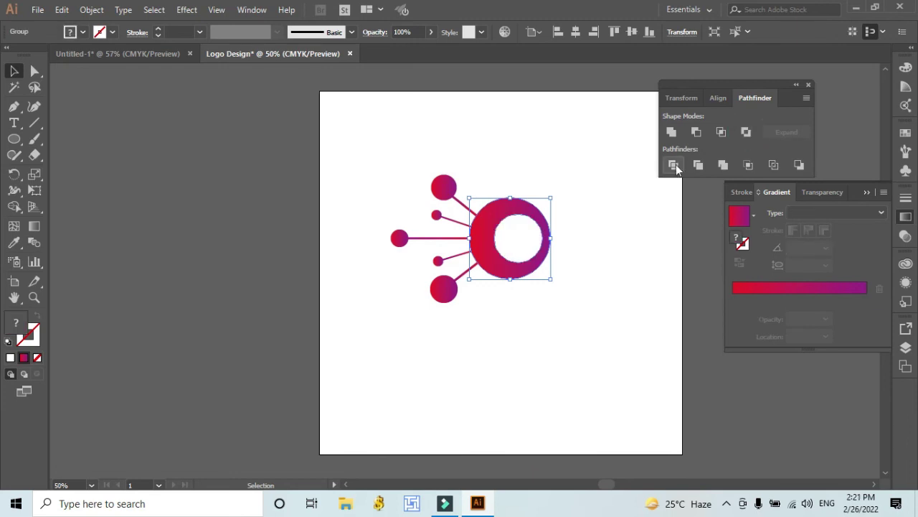
- Ungroup the newly divided ring shapes and clear the selection
{"action": "right_click", "coordinate": [524, 267]}
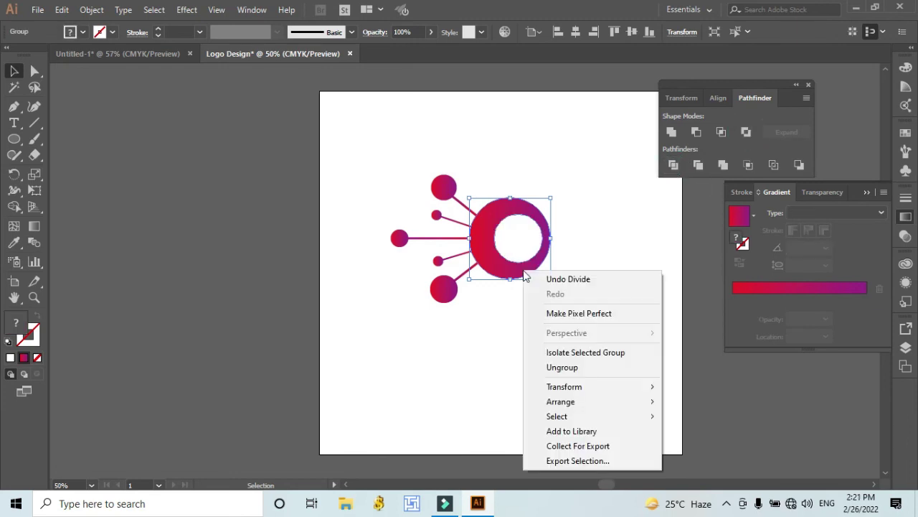
{"action": "left_click", "coordinate": [556, 369]}
{"action": "left_click", "coordinate": [594, 269]}
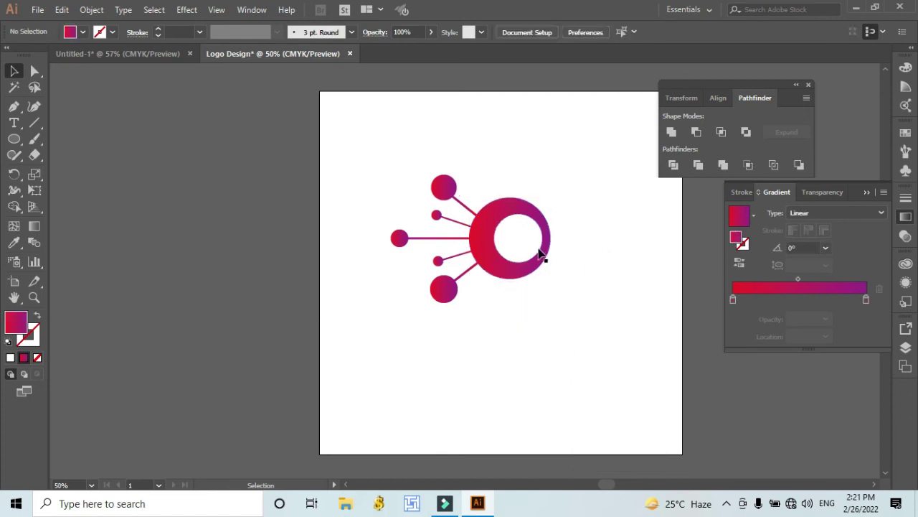
- Try separating the ring from the radiating lines by moving it, and undo that move
{"action": "left_click_drag", "start_coordinate": [536, 256], "coordinate": [585, 236]}
{"action": "right_click", "coordinate": [585, 237]}
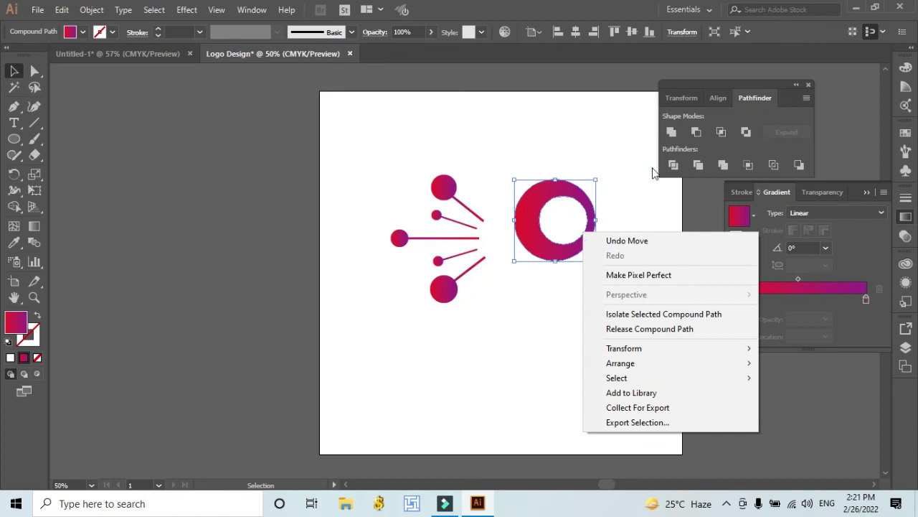
{"action": "key", "text": "ctrl+z"}
{"action": "left_click", "coordinate": [611, 191]}
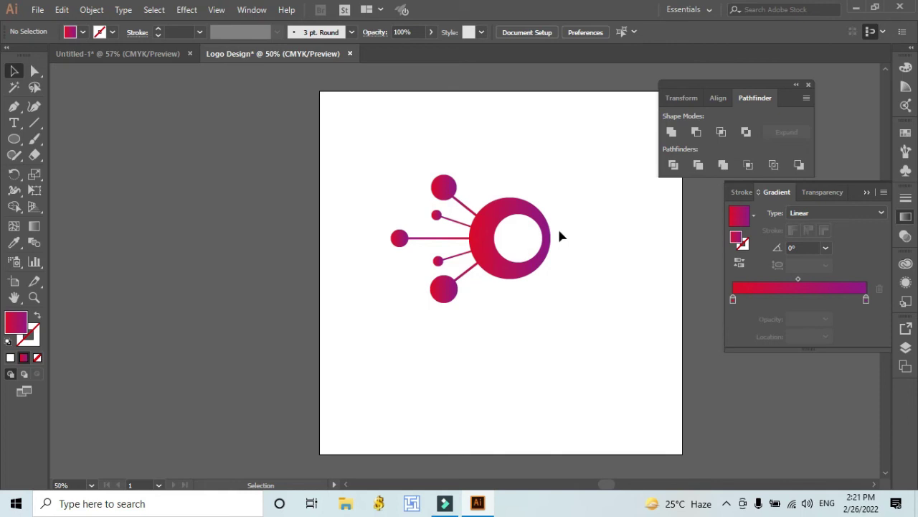
- Activate the Type tool for adding text to the logo
{"action": "left_click", "coordinate": [13, 123]}
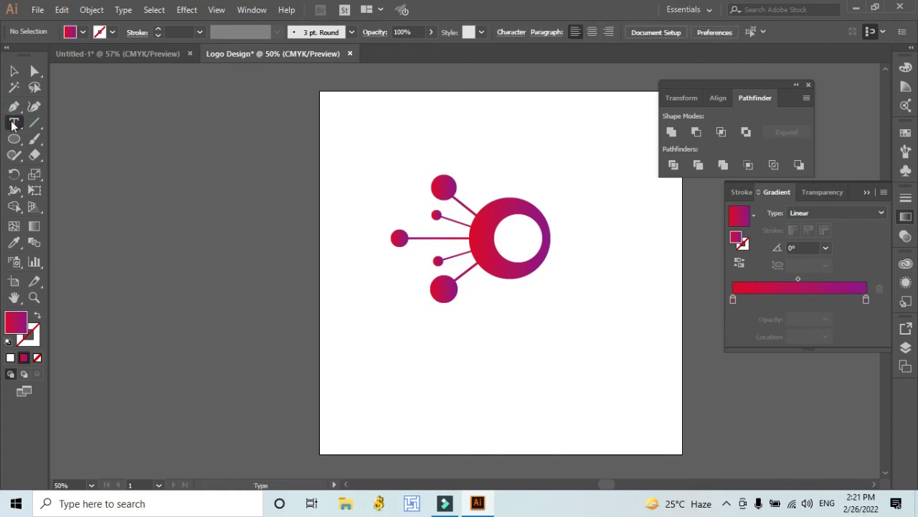